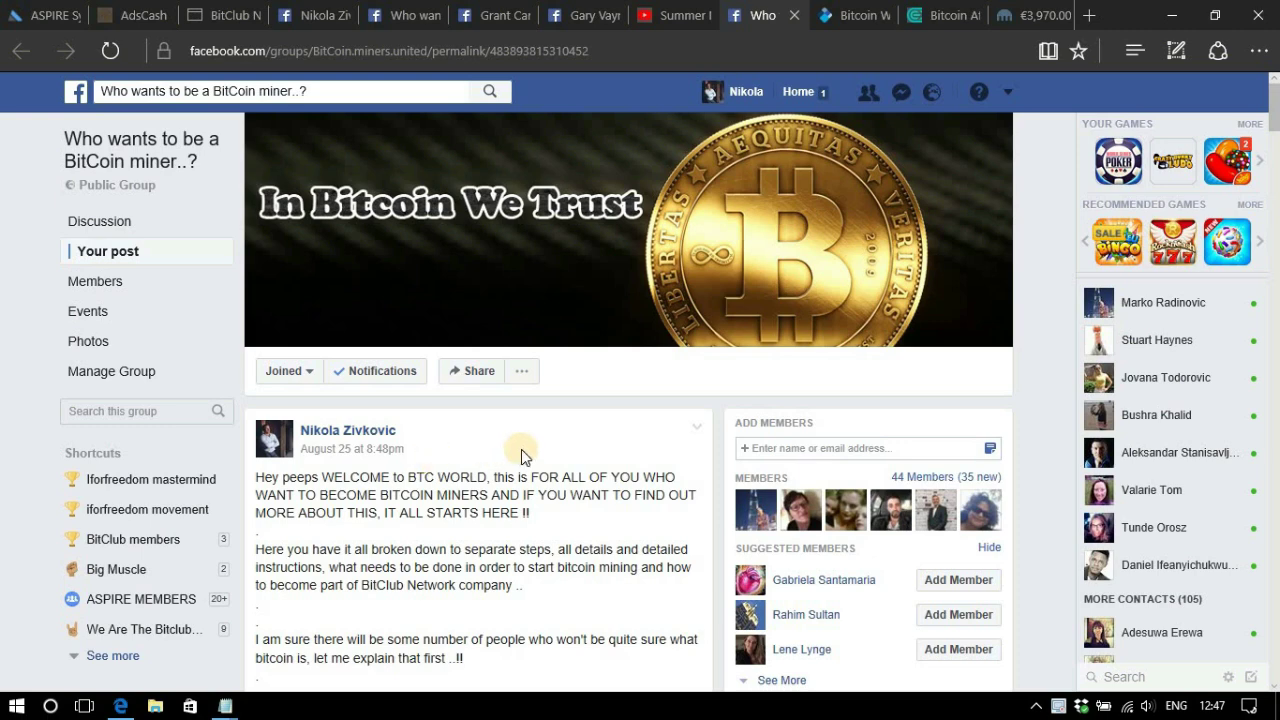
Scroll the Facebook group post to Step 1, with its CEX.IO e-wallet link.
{"action": "scroll", "coordinate": [521, 455], "scroll_direction": "down", "scroll_amount": 4}
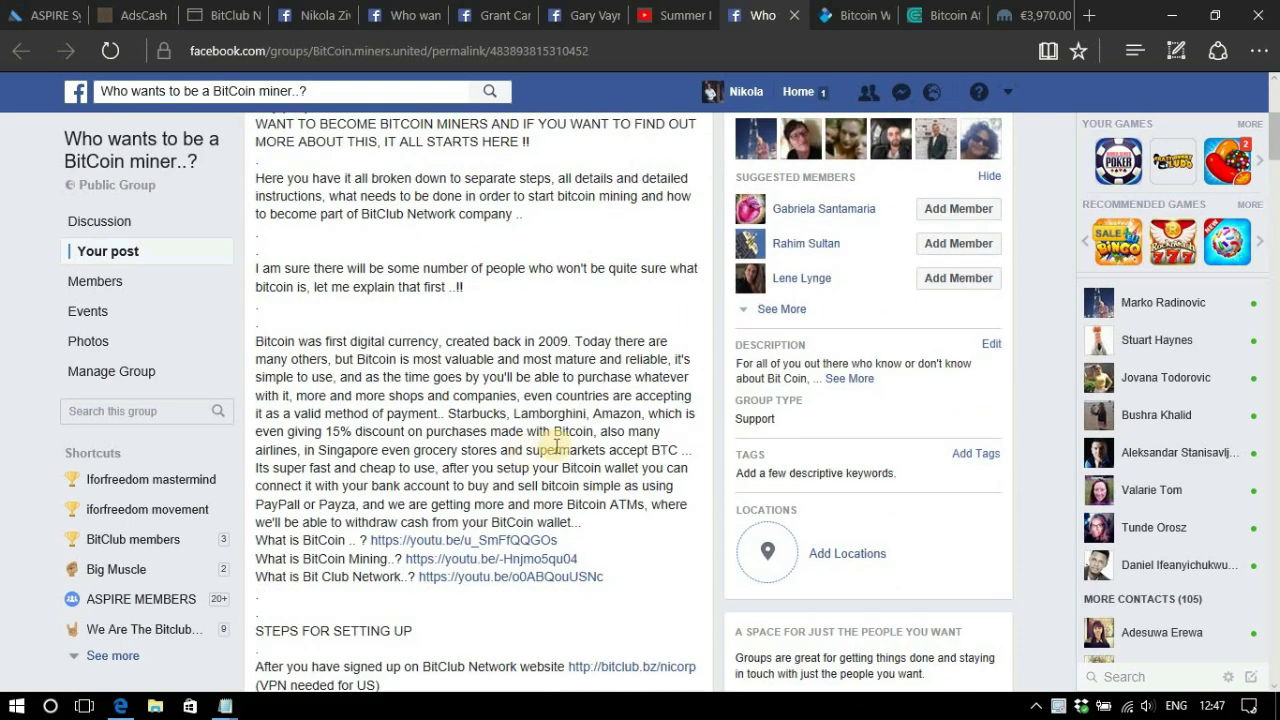
{"action": "scroll", "coordinate": [600, 371], "scroll_direction": "up", "scroll_amount": 1}
{"action": "scroll", "coordinate": [607, 371], "scroll_direction": "down", "scroll_amount": 1}
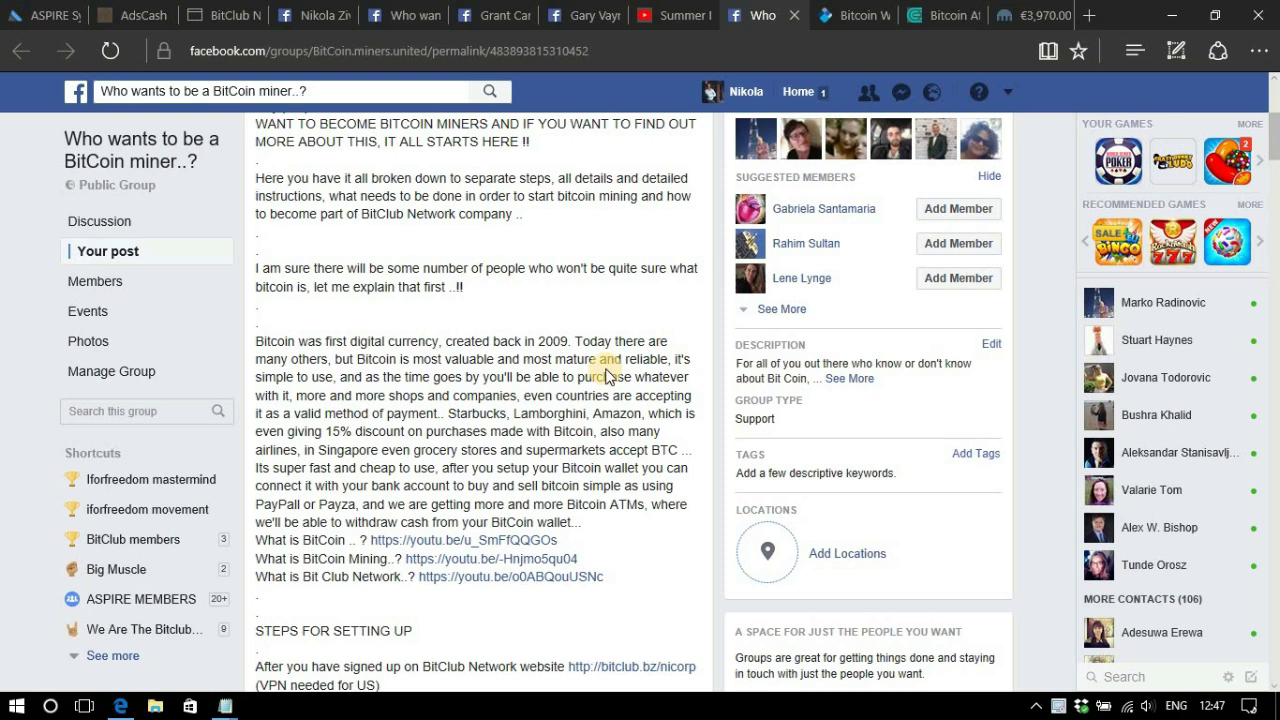
{"action": "scroll", "coordinate": [605, 375], "scroll_direction": "down", "scroll_amount": 4}
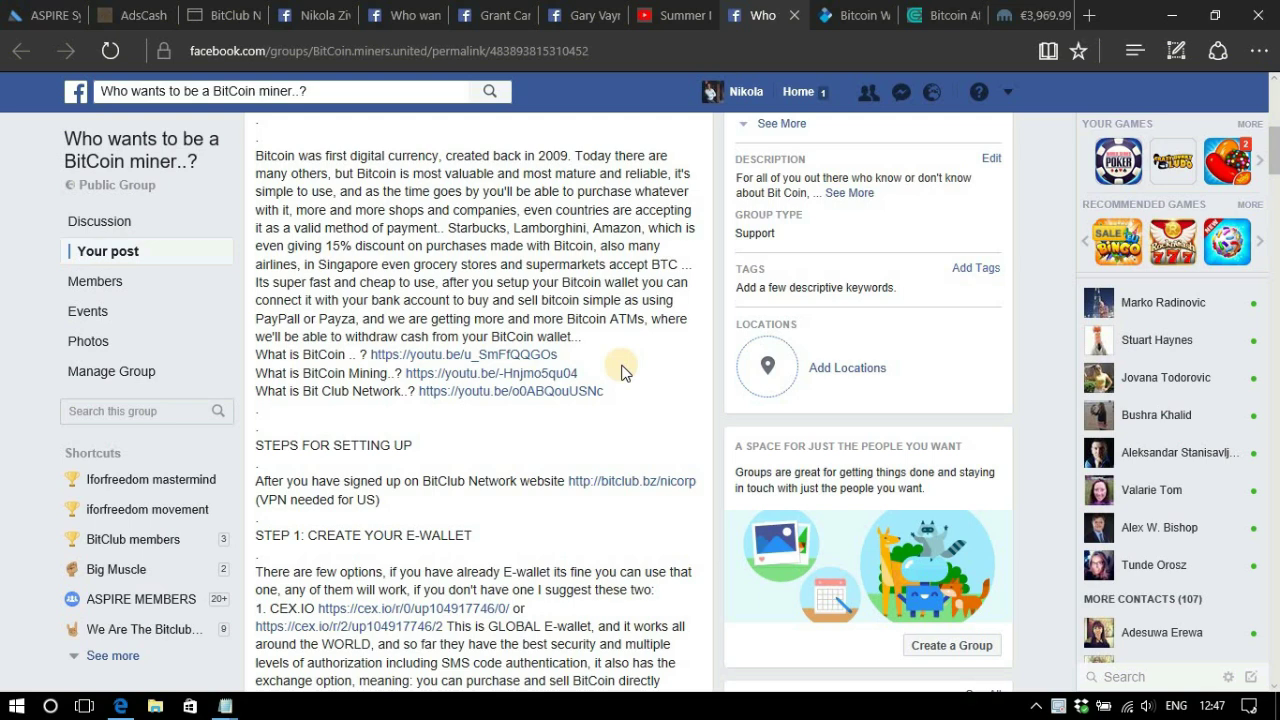
{"action": "scroll", "coordinate": [630, 368], "scroll_direction": "down", "scroll_amount": 3}
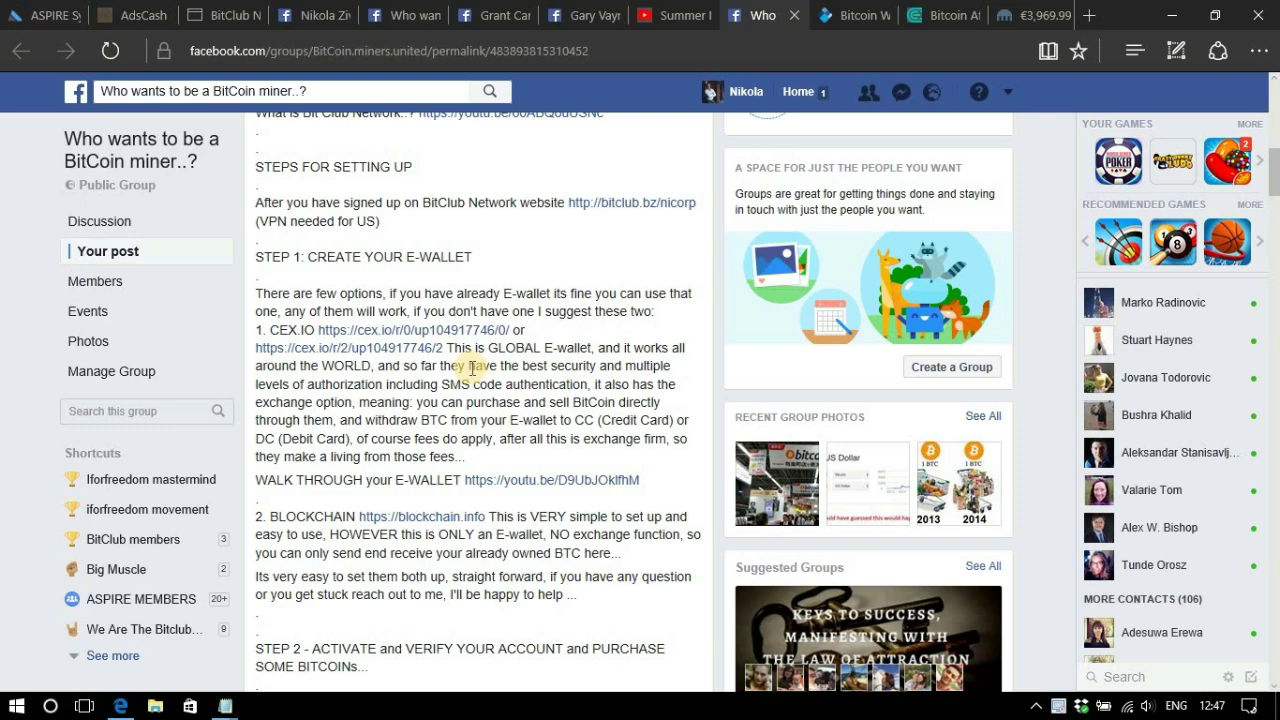
{"action": "scroll", "coordinate": [476, 370], "scroll_direction": "up", "scroll_amount": 2}
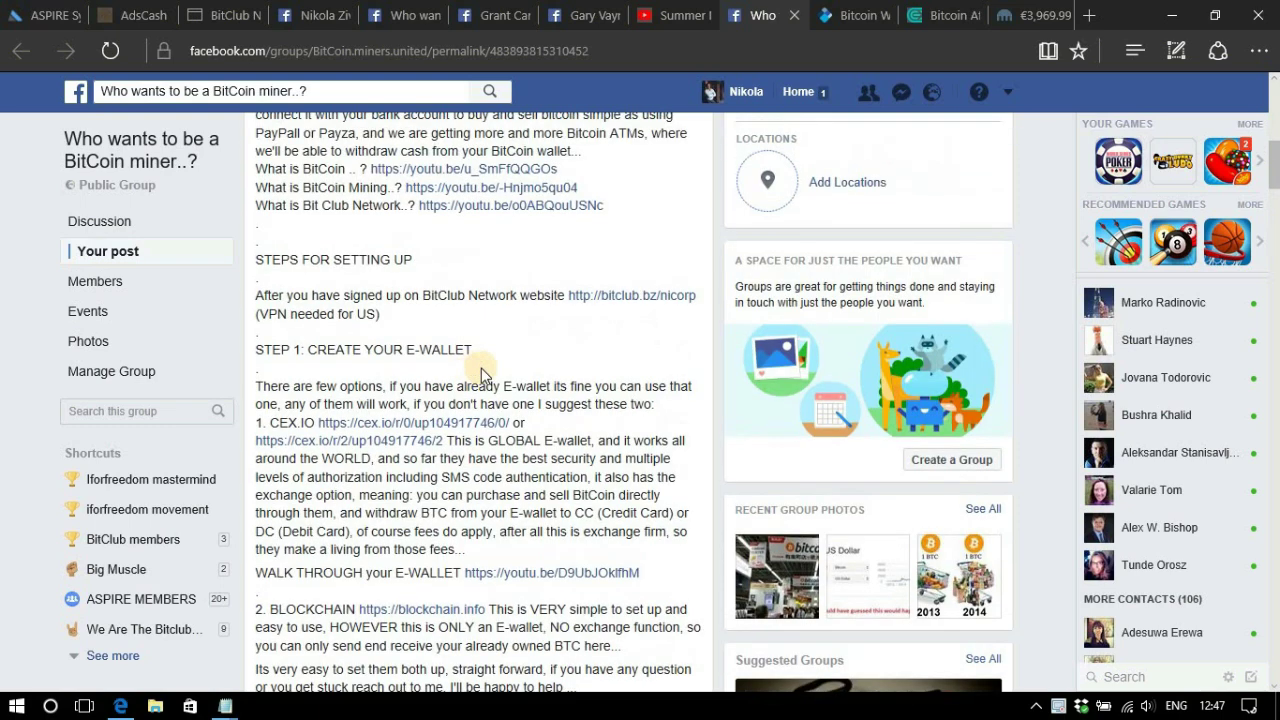
Open CEX.IO in a new tab, start registration, enter an email and password, and accept the terms.
{"action": "left_click", "coordinate": [417, 423]}
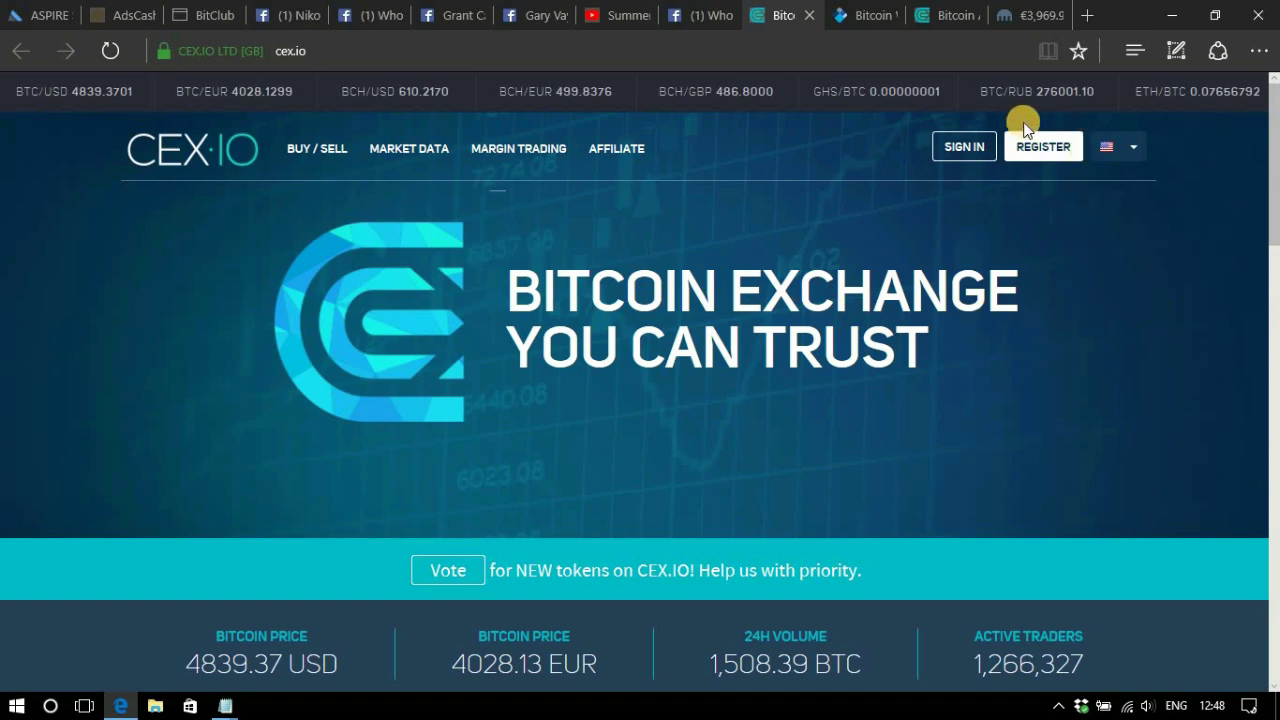
{"action": "left_click", "coordinate": [1046, 148]}
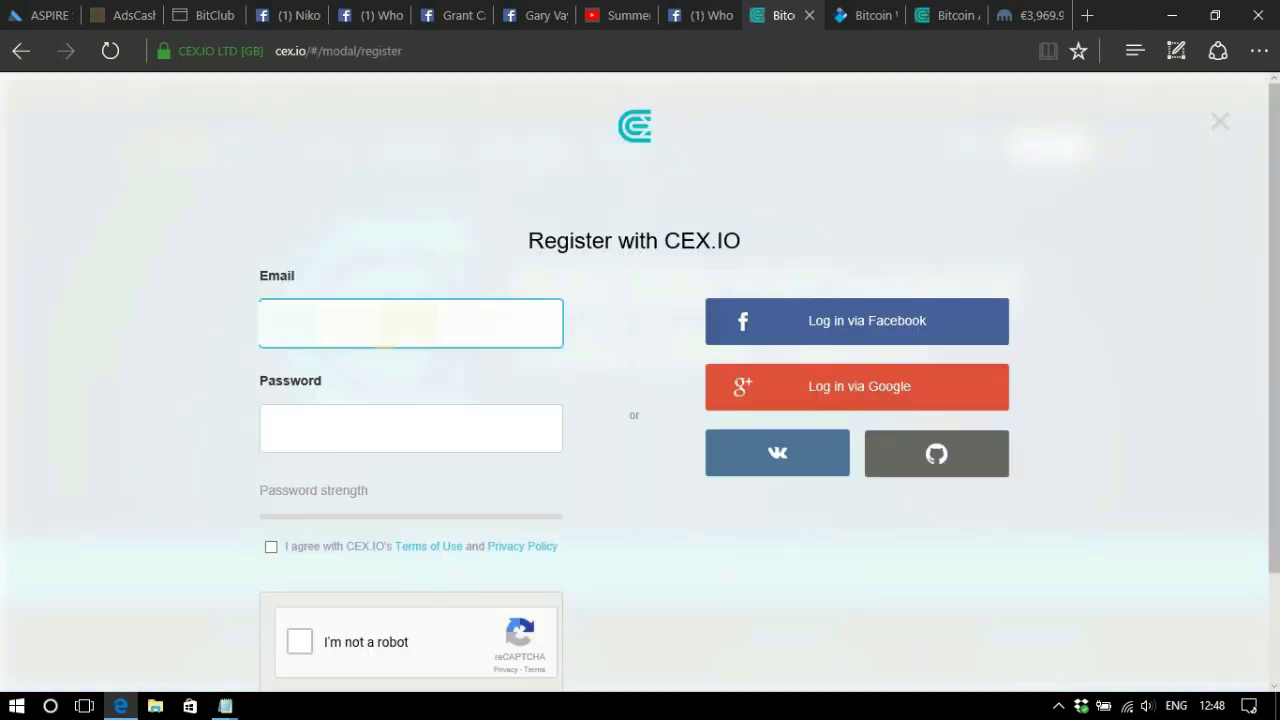
{"action": "type", "text": "a"}
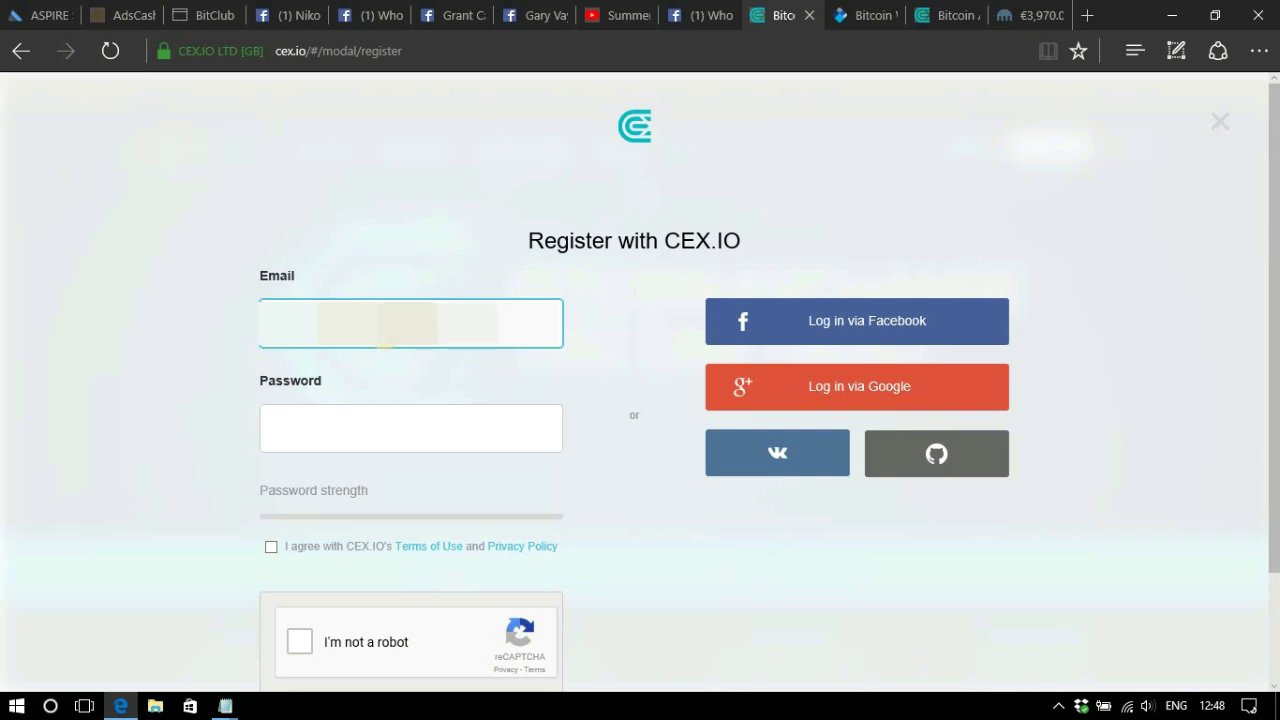
{"action": "left_click", "coordinate": [357, 430]}
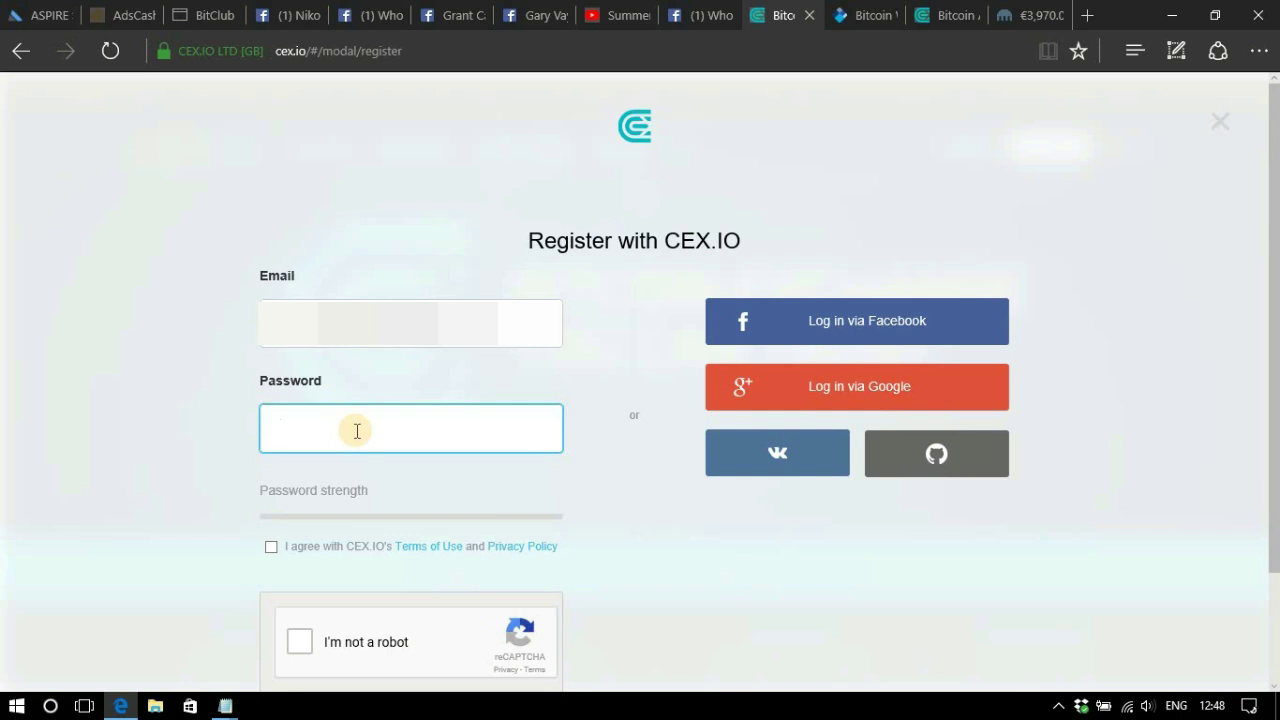
{"action": "type", "text": "********"}
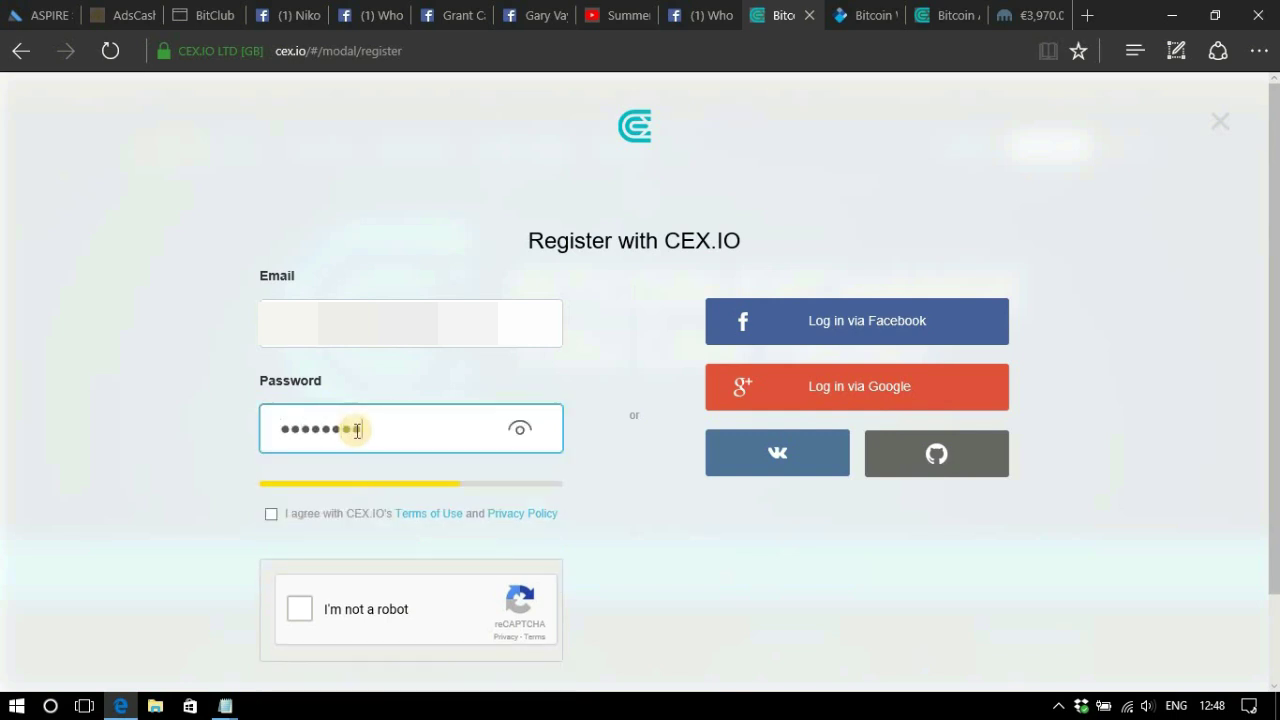
{"action": "left_click", "coordinate": [271, 514]}
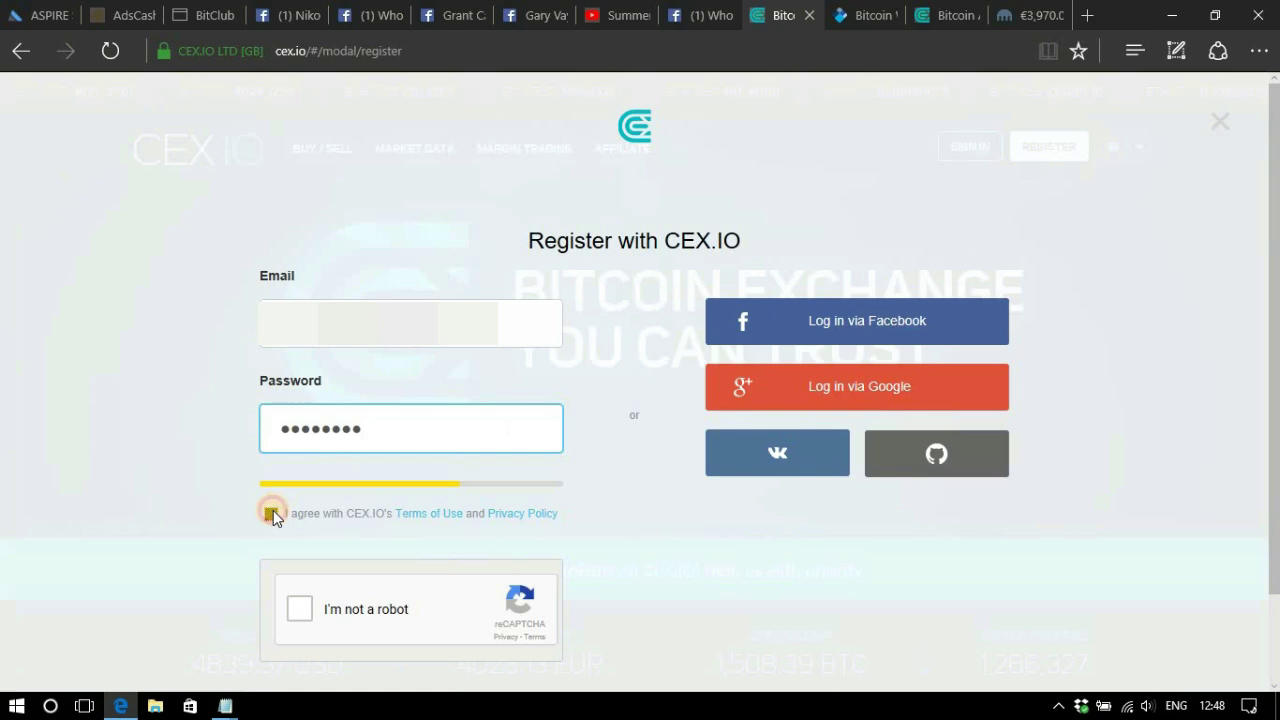
Solve the street-sign and SE RENTA reCAPTCHA challenges and submit the registration.
{"action": "left_click", "coordinate": [302, 608]}
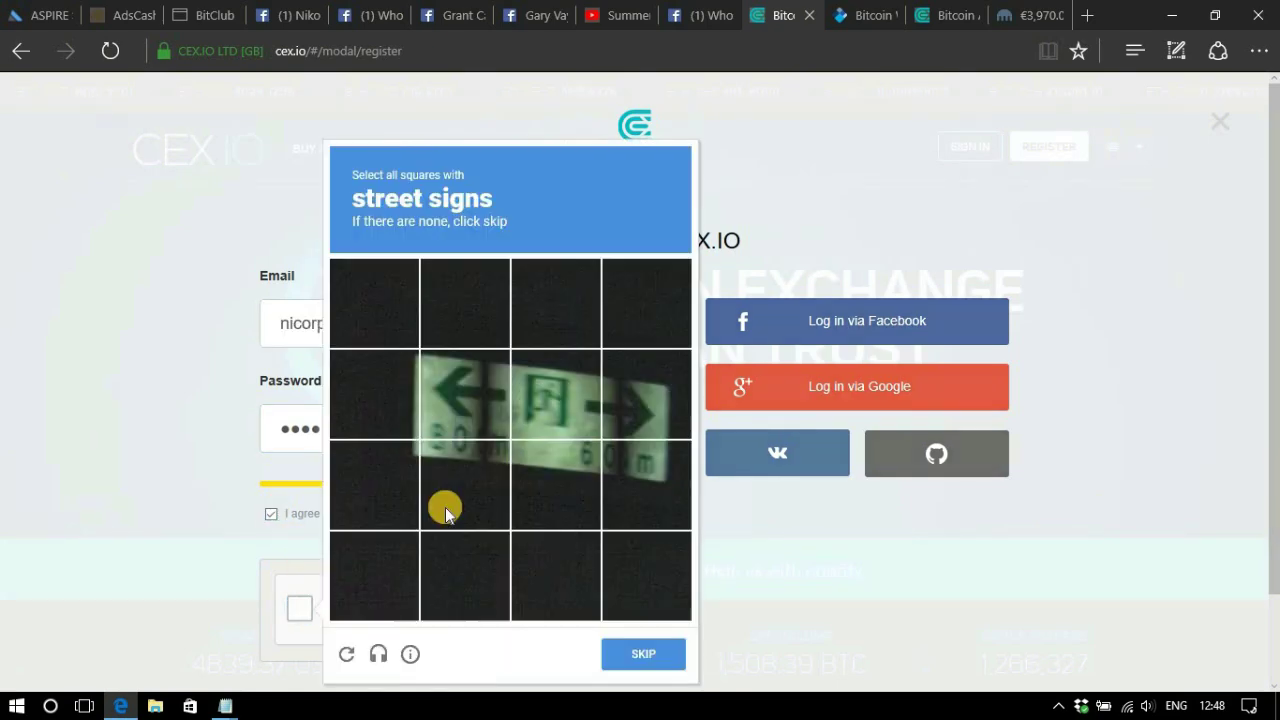
{"action": "left_click", "coordinate": [459, 397]}
{"action": "left_click", "coordinate": [533, 390]}
{"action": "left_click", "coordinate": [620, 390]}
{"action": "left_click", "coordinate": [620, 458]}
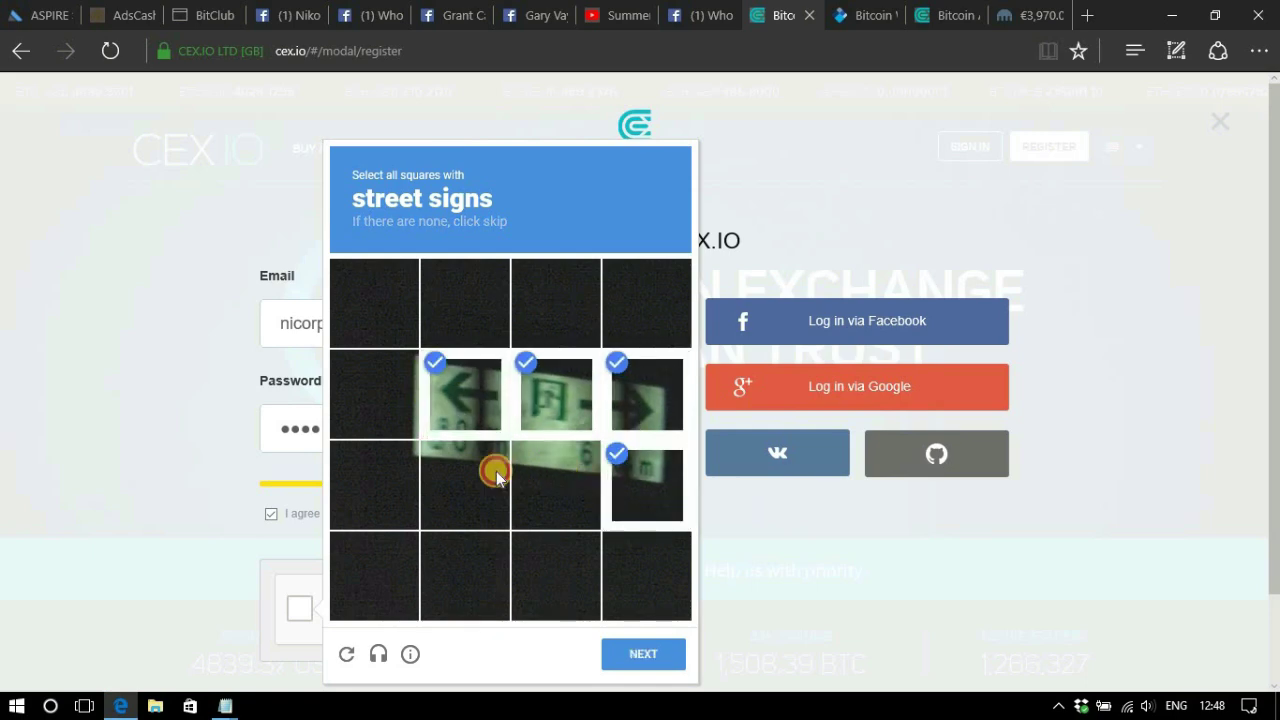
{"action": "left_click", "coordinate": [640, 654]}
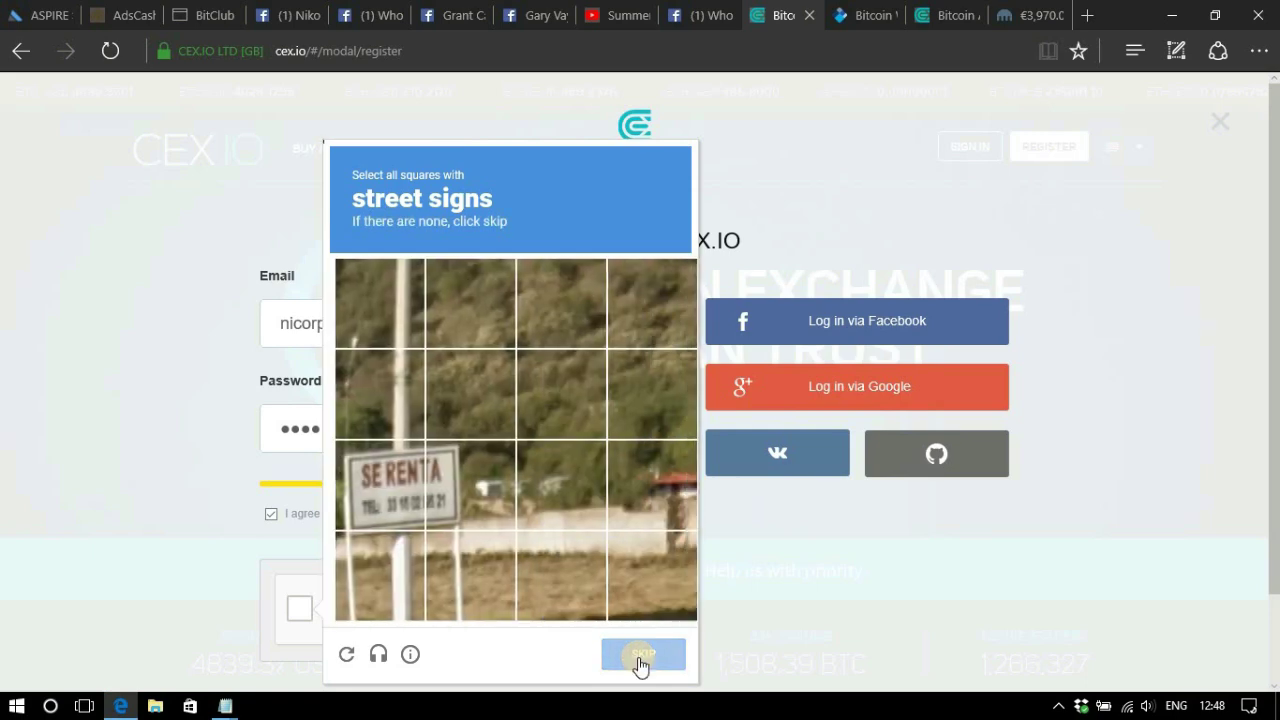
{"action": "left_click", "coordinate": [378, 482]}
{"action": "left_click", "coordinate": [438, 474]}
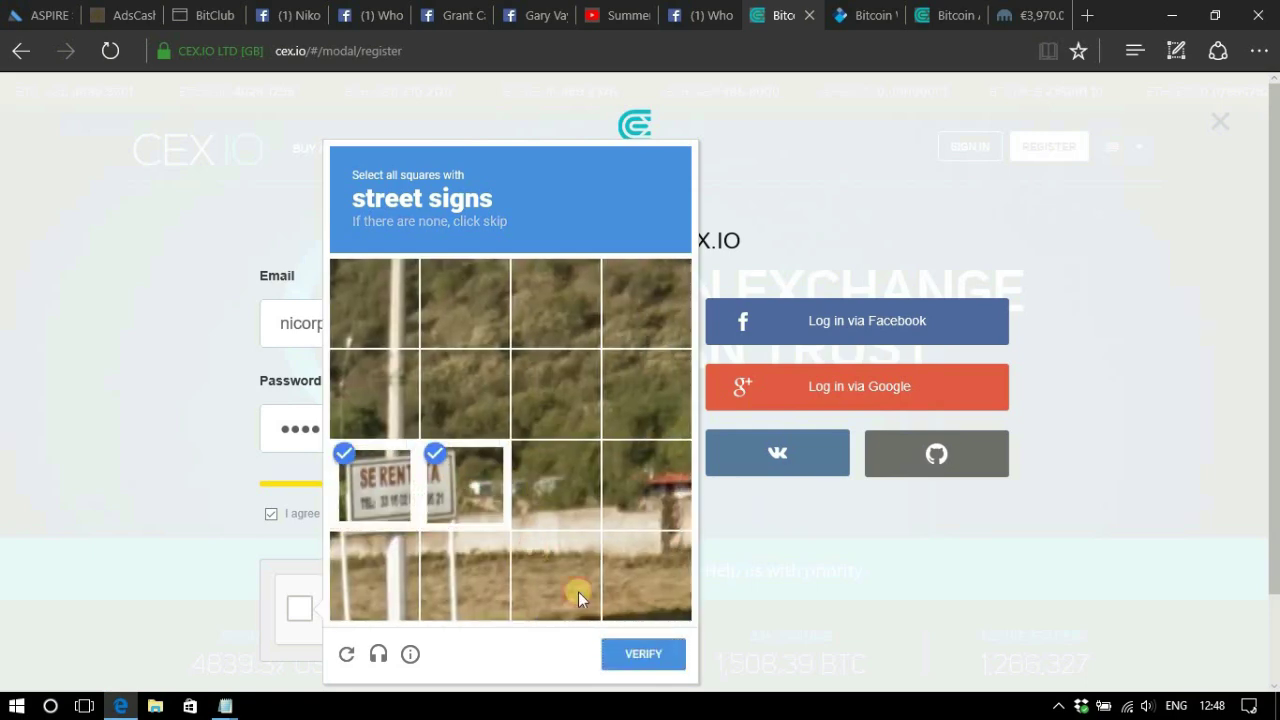
{"action": "left_click", "coordinate": [643, 655]}
{"action": "scroll", "coordinate": [363, 573], "scroll_direction": "down", "scroll_amount": 1}
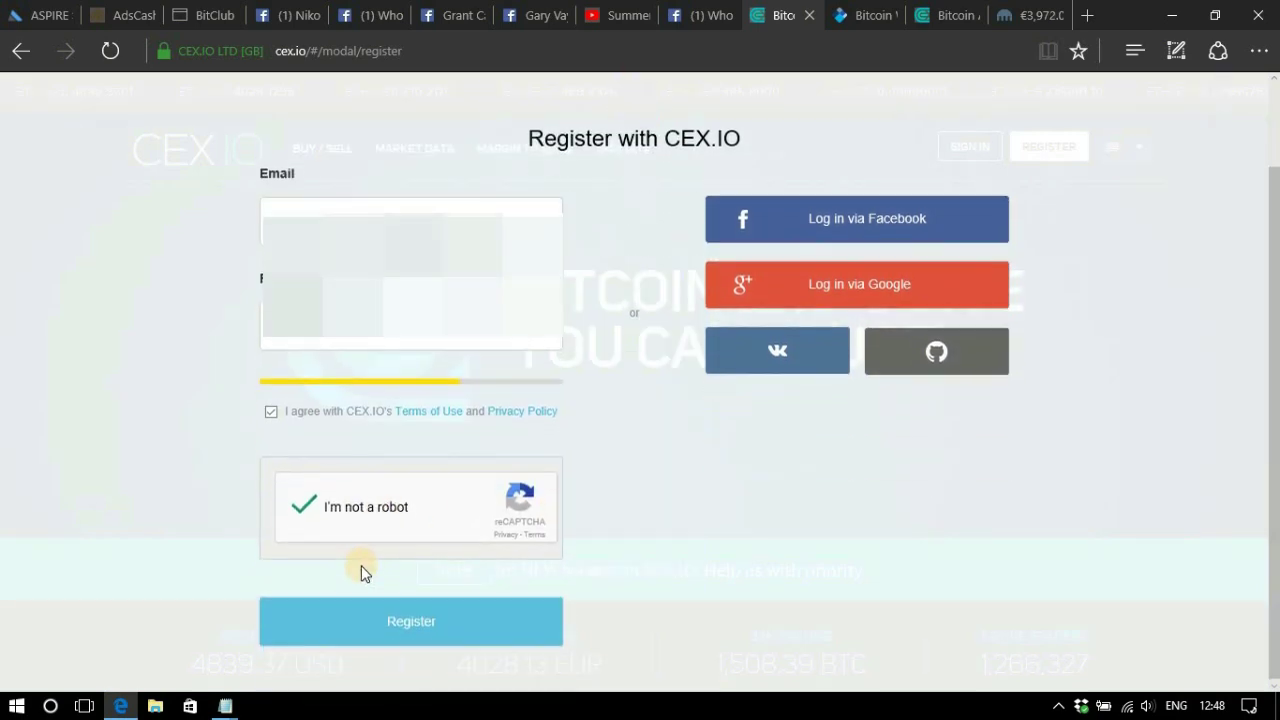
{"action": "left_click", "coordinate": [423, 632]}
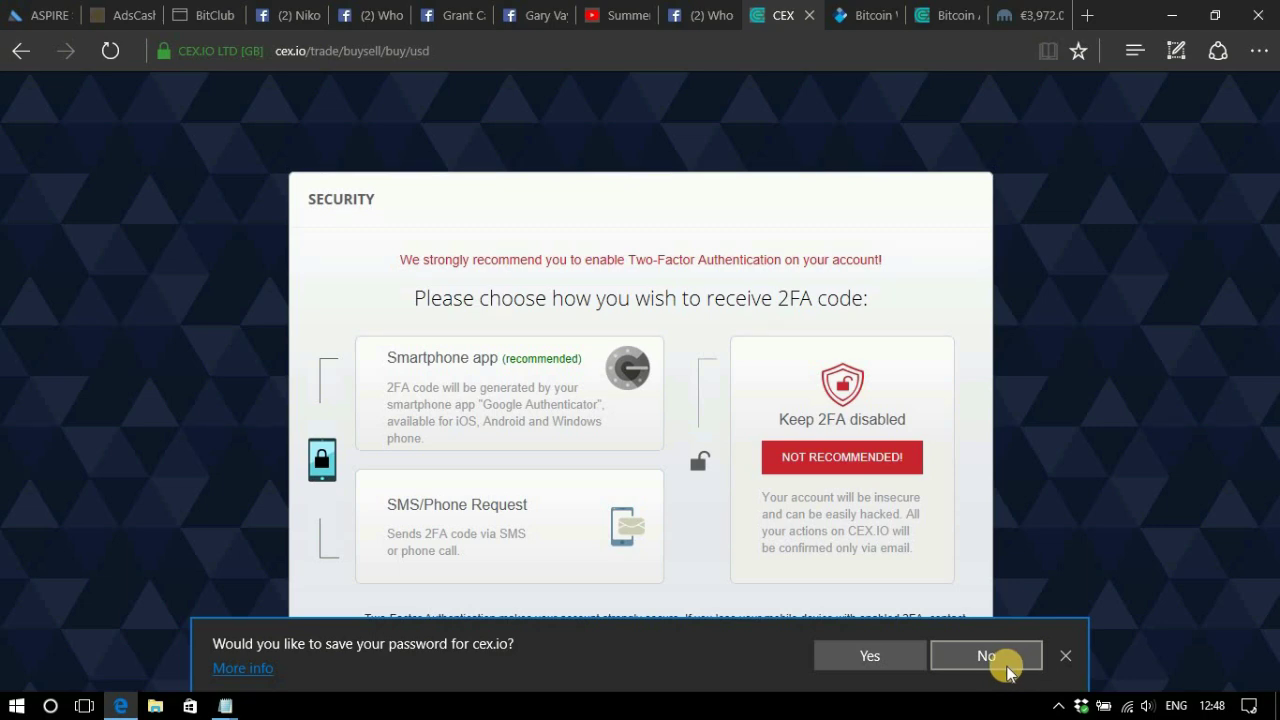
Decline the browser's offer to save the password.
{"action": "left_click", "coordinate": [1013, 665]}
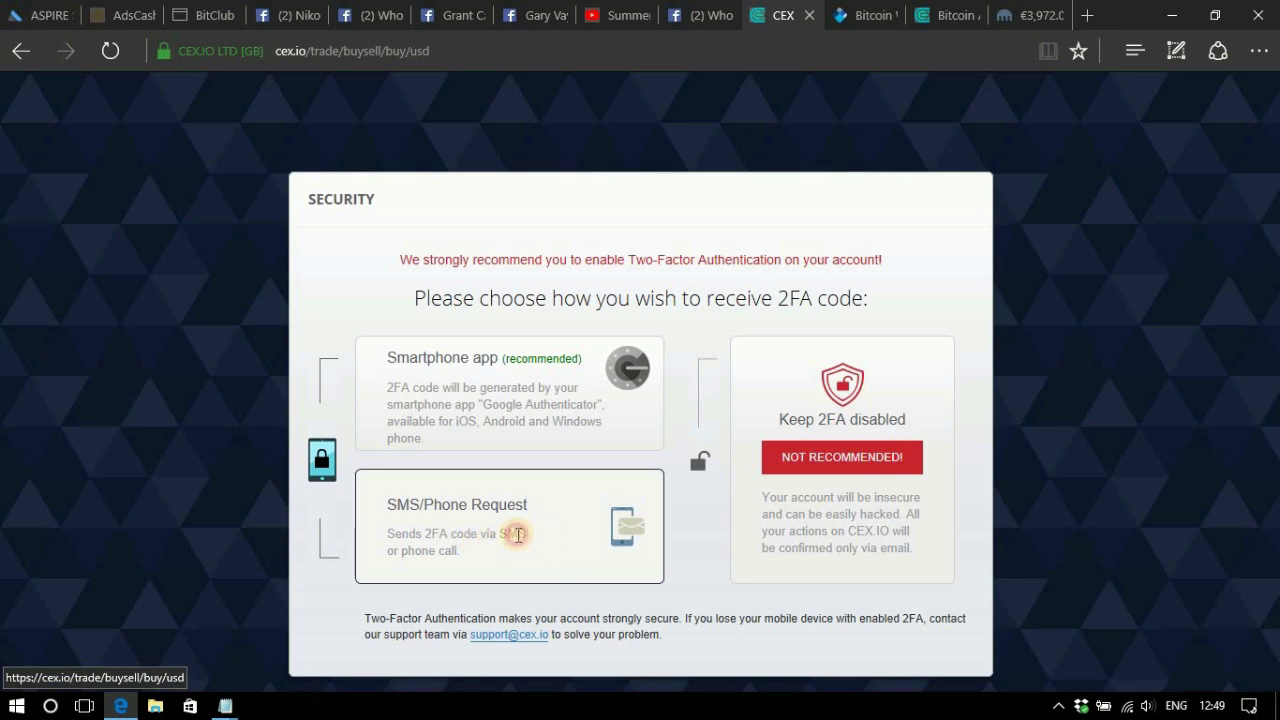
Choose SMS/Phone 2FA and set the phone country code to Serbia (+381).
{"action": "left_click", "coordinate": [516, 537]}
{"action": "left_click", "coordinate": [516, 535]}
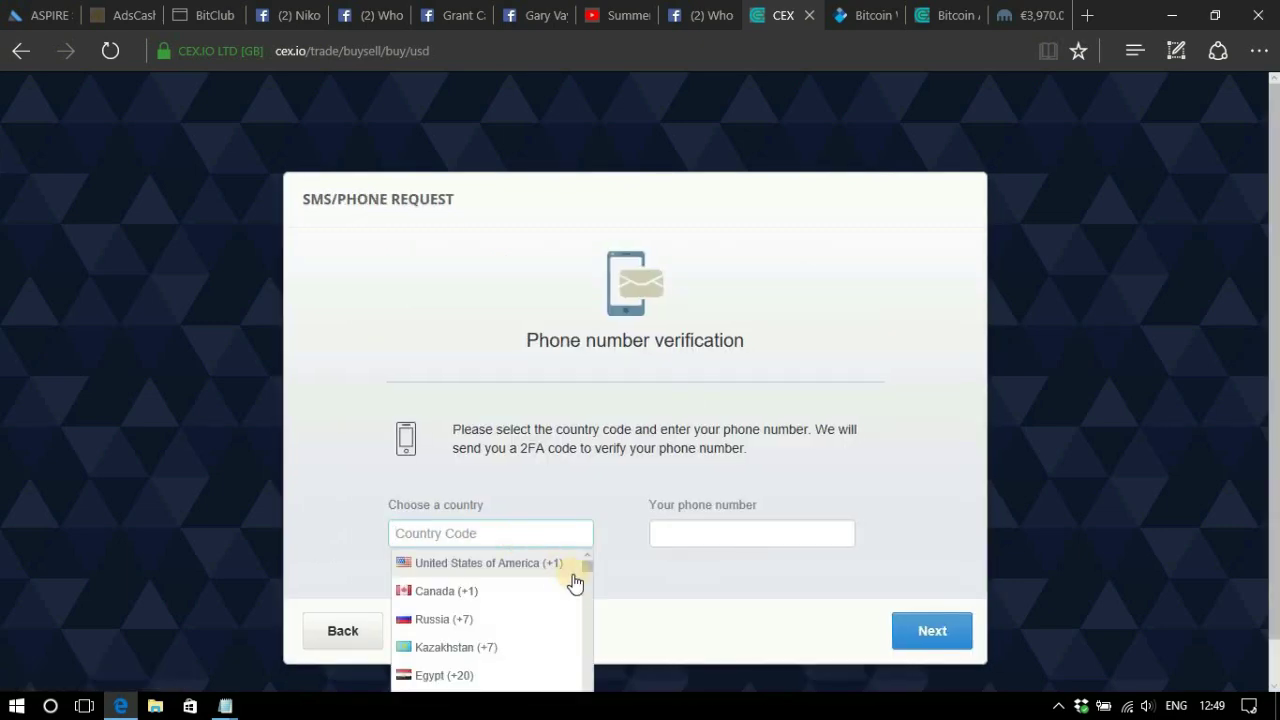
{"action": "left_click_drag", "start_coordinate": [588, 574], "coordinate": [591, 661]}
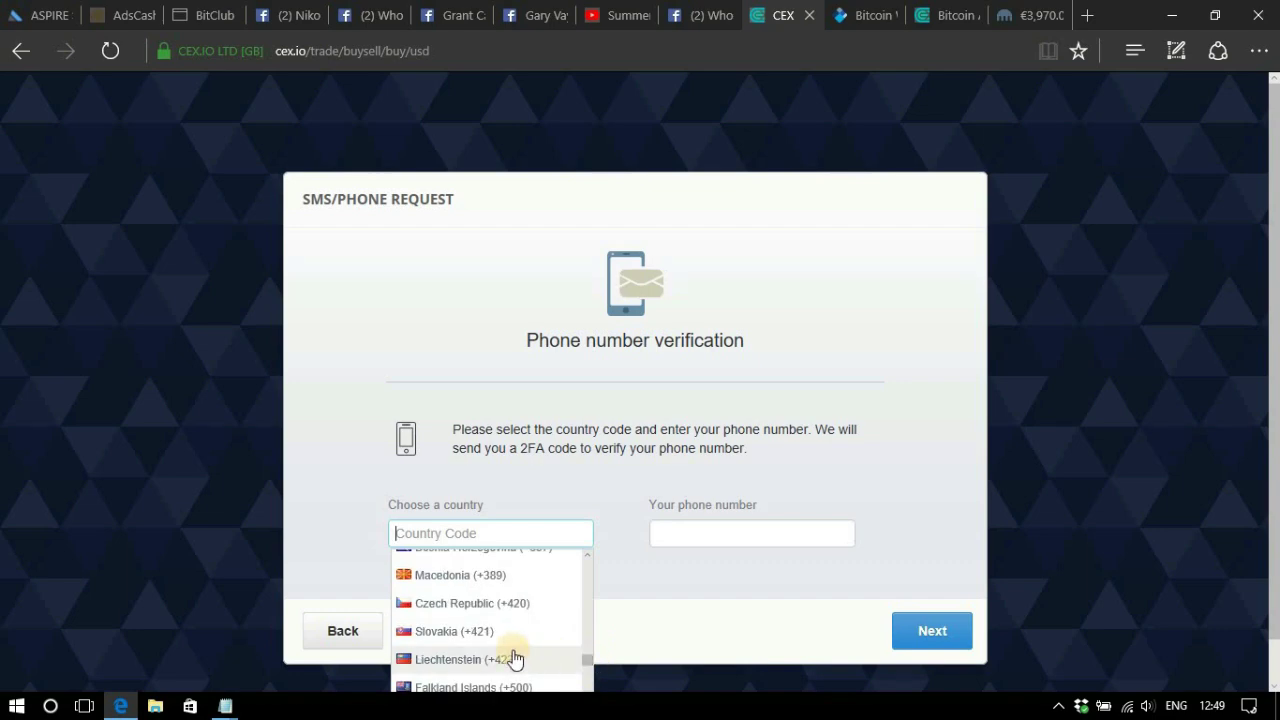
{"action": "scroll", "coordinate": [515, 657], "scroll_direction": "down", "scroll_amount": 3}
{"action": "scroll", "coordinate": [515, 657], "scroll_direction": "down", "scroll_amount": 5}
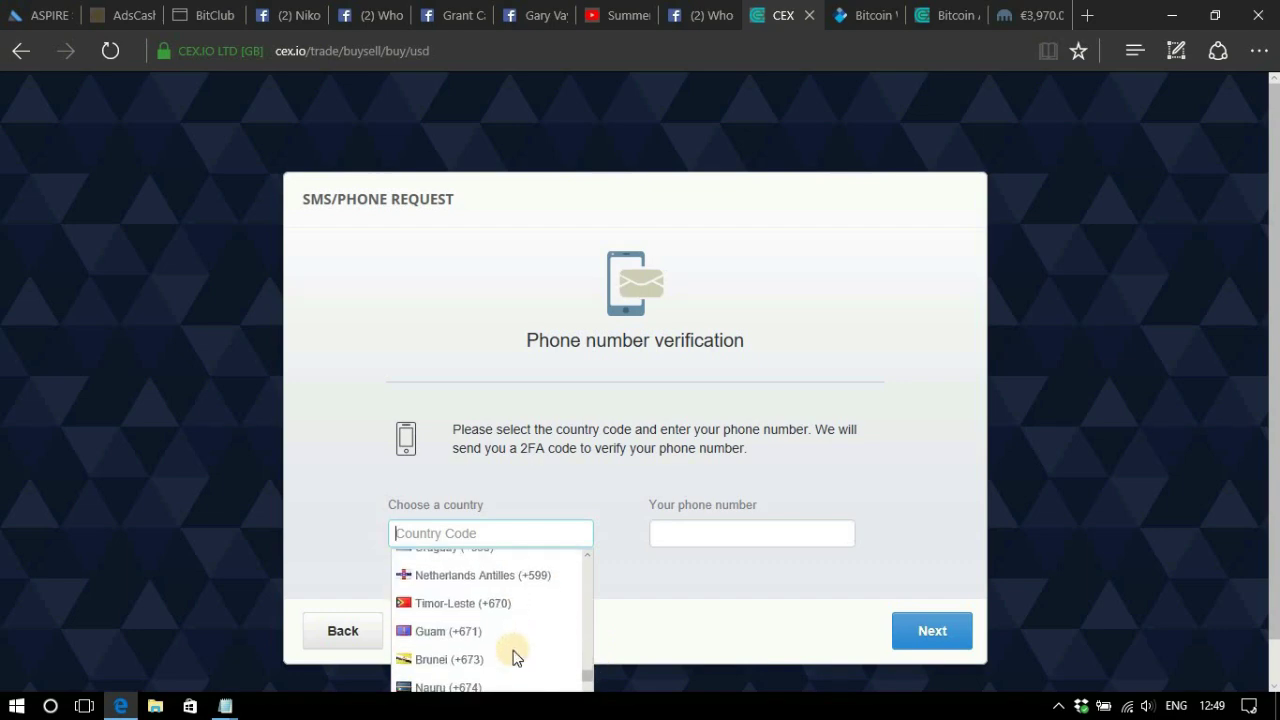
{"action": "type", "text": "3"}
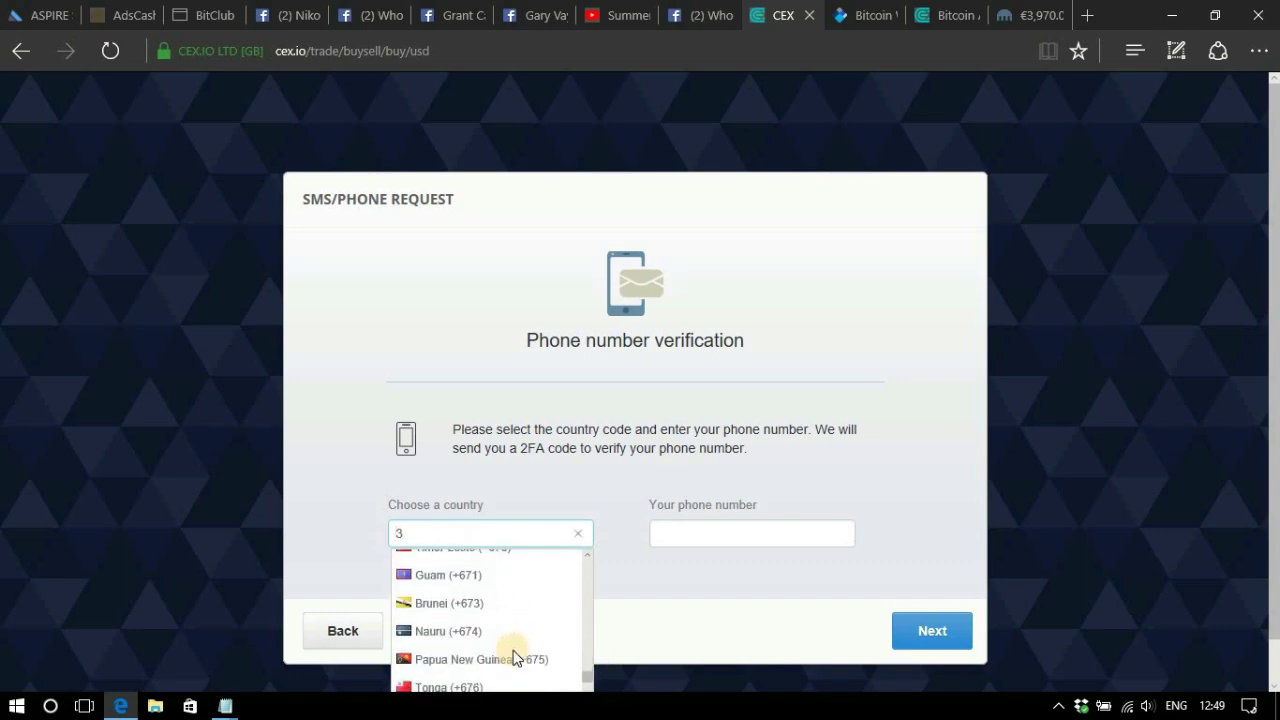
{"action": "type", "text": "81"}
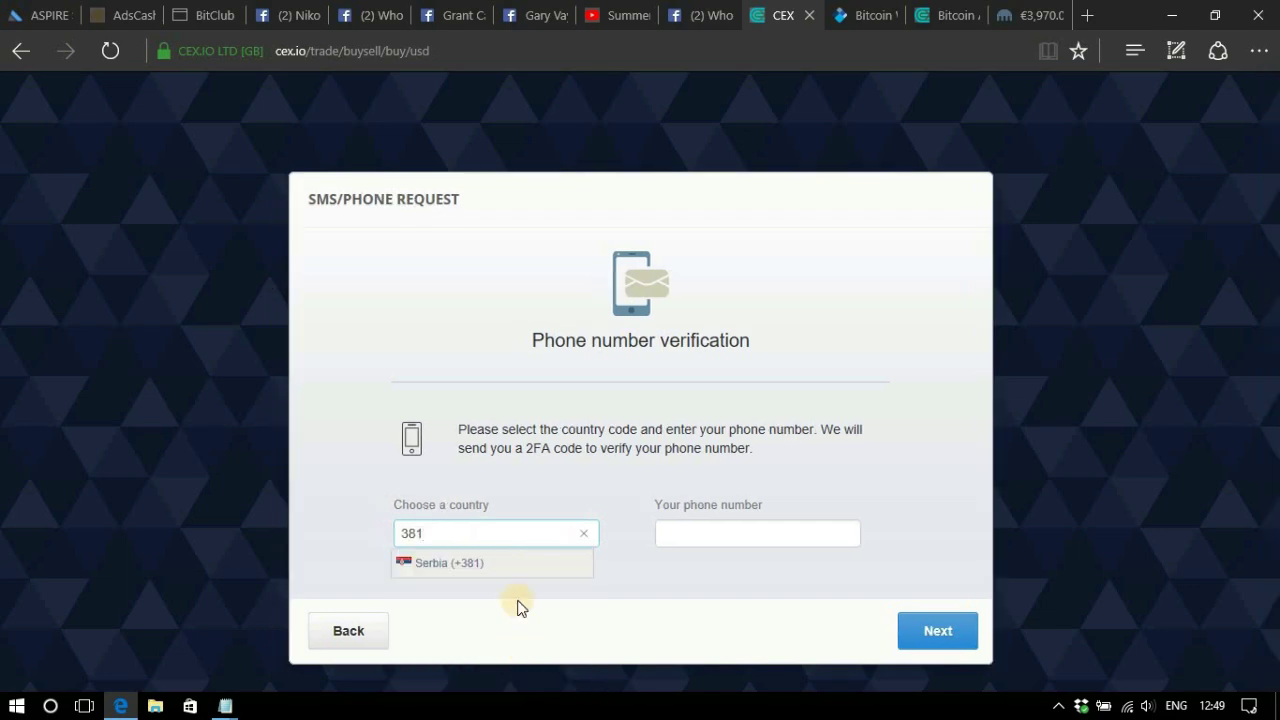
{"action": "left_click", "coordinate": [470, 565]}
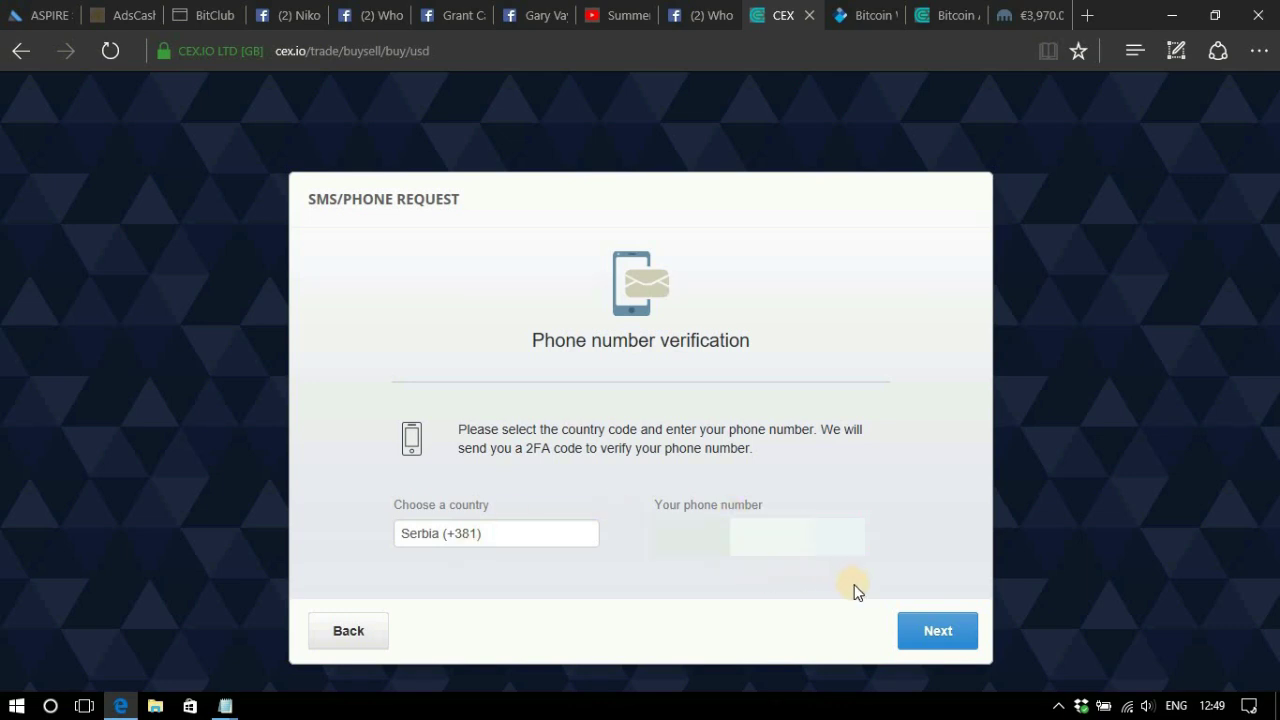
Request the 2FA code by SMS, then by phone call, and enter the received code.
{"action": "left_click", "coordinate": [948, 631]}
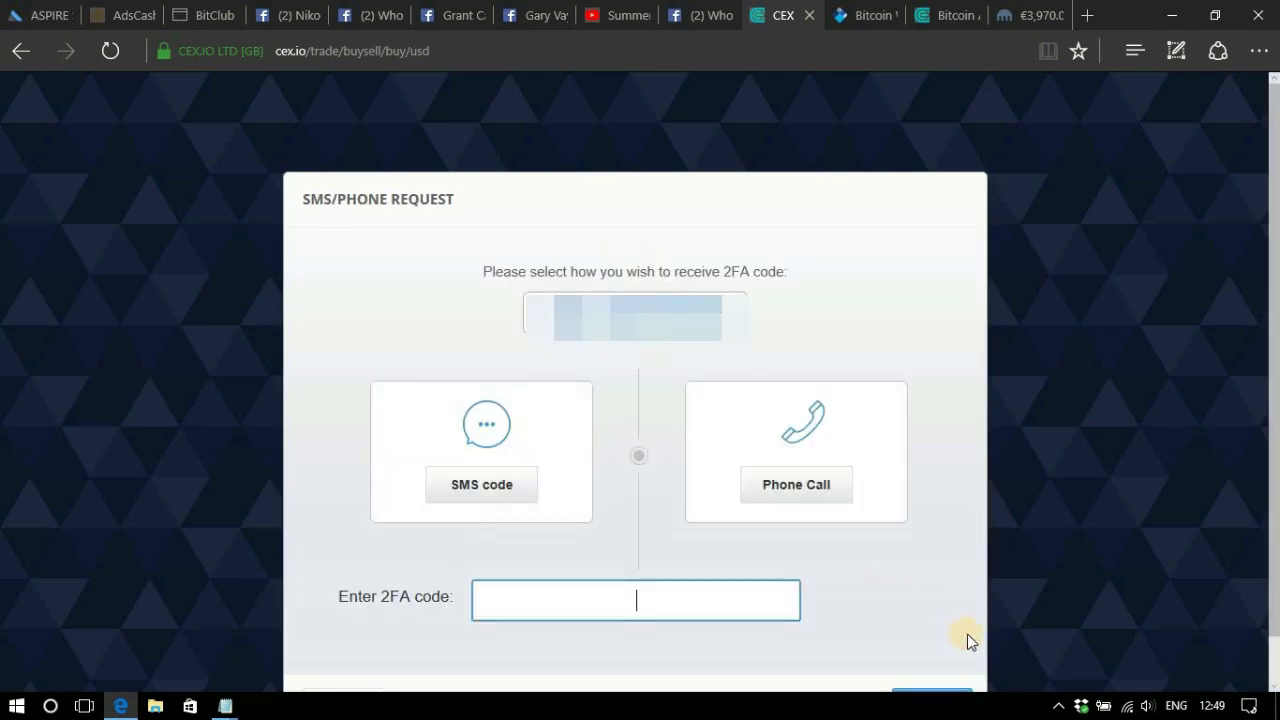
{"action": "left_click", "coordinate": [482, 488]}
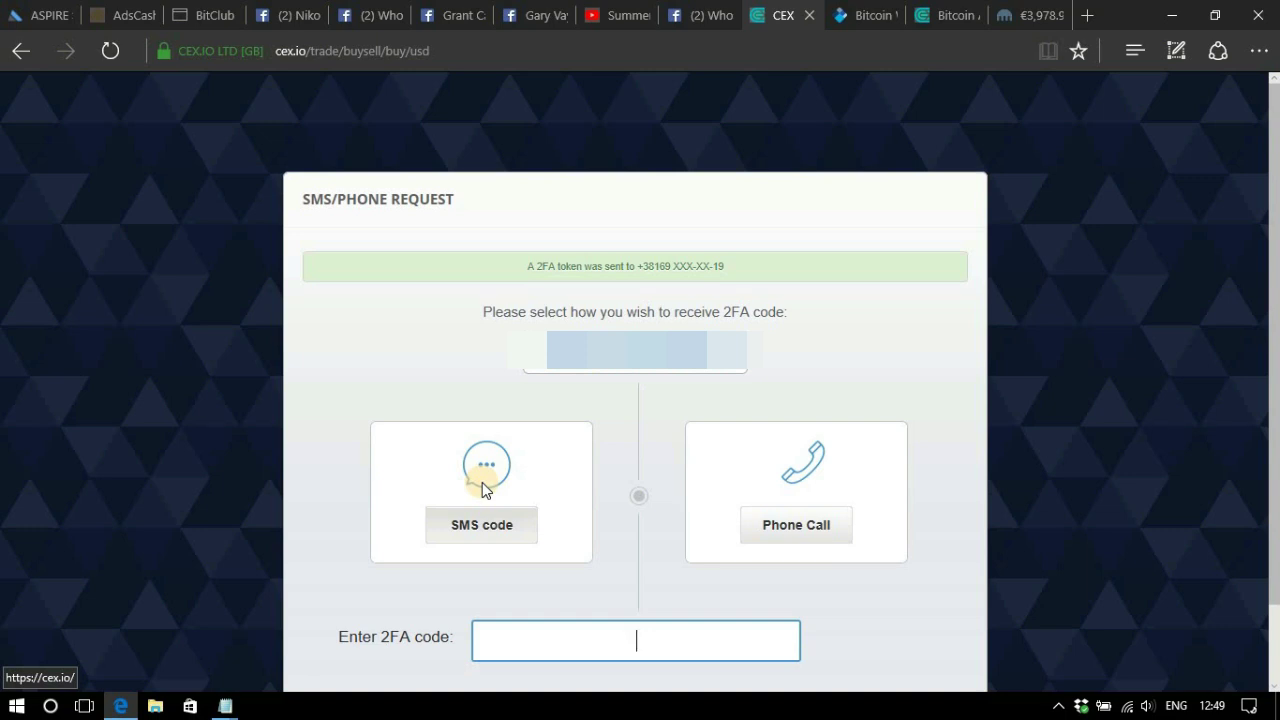
{"action": "left_click", "coordinate": [482, 488]}
{"action": "left_click", "coordinate": [802, 536]}
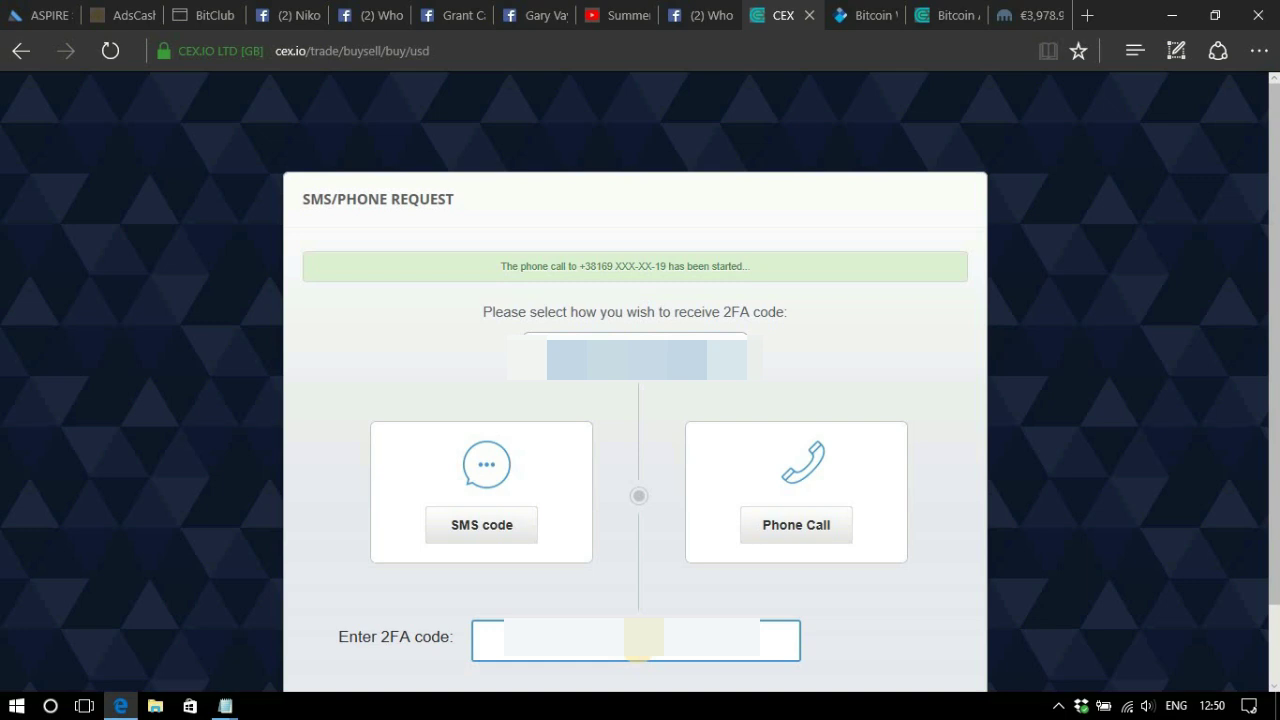
{"action": "type", "text": "1"}
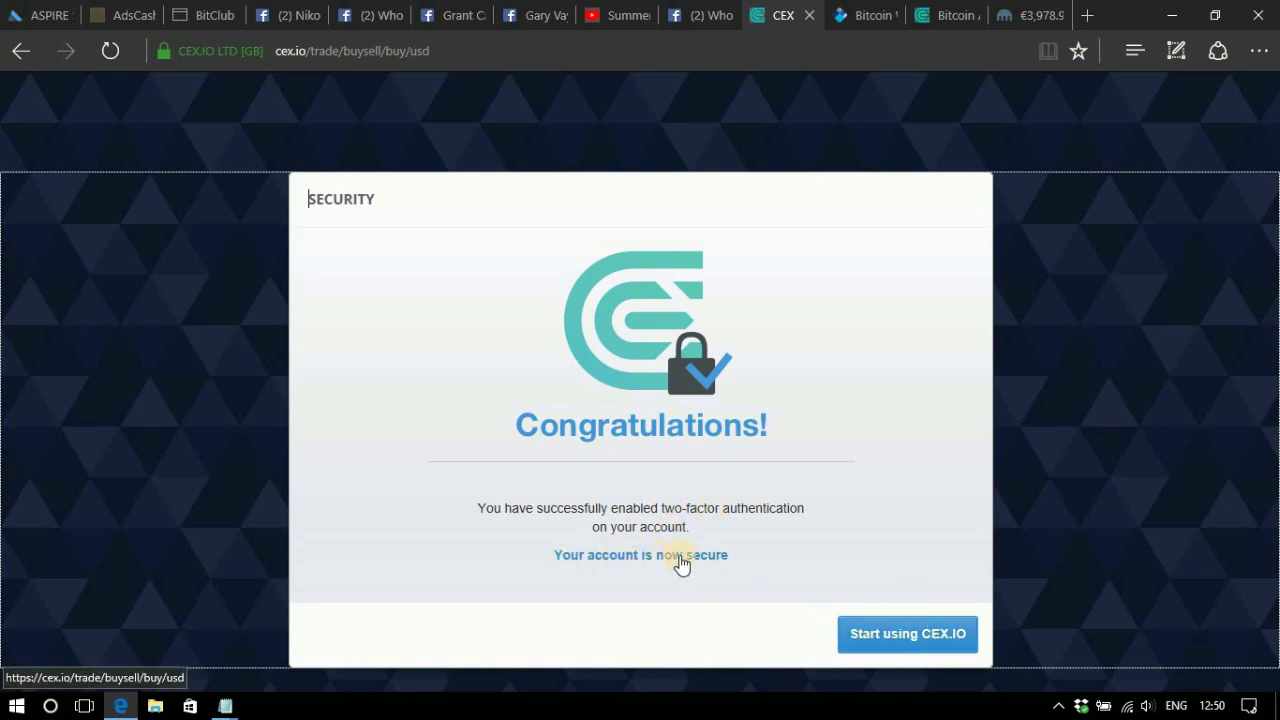
Start using CEX.IO and go to the Deposit page.
{"action": "left_click", "coordinate": [926, 645]}
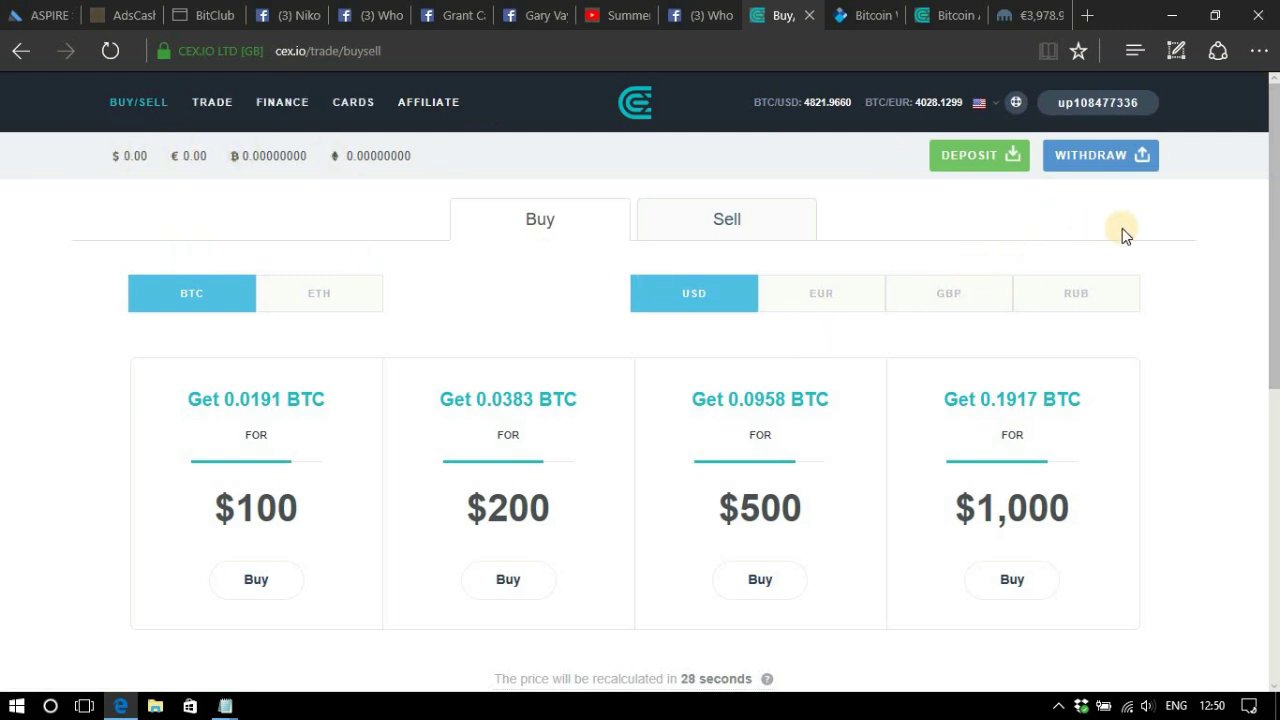
{"action": "left_click", "coordinate": [978, 158]}
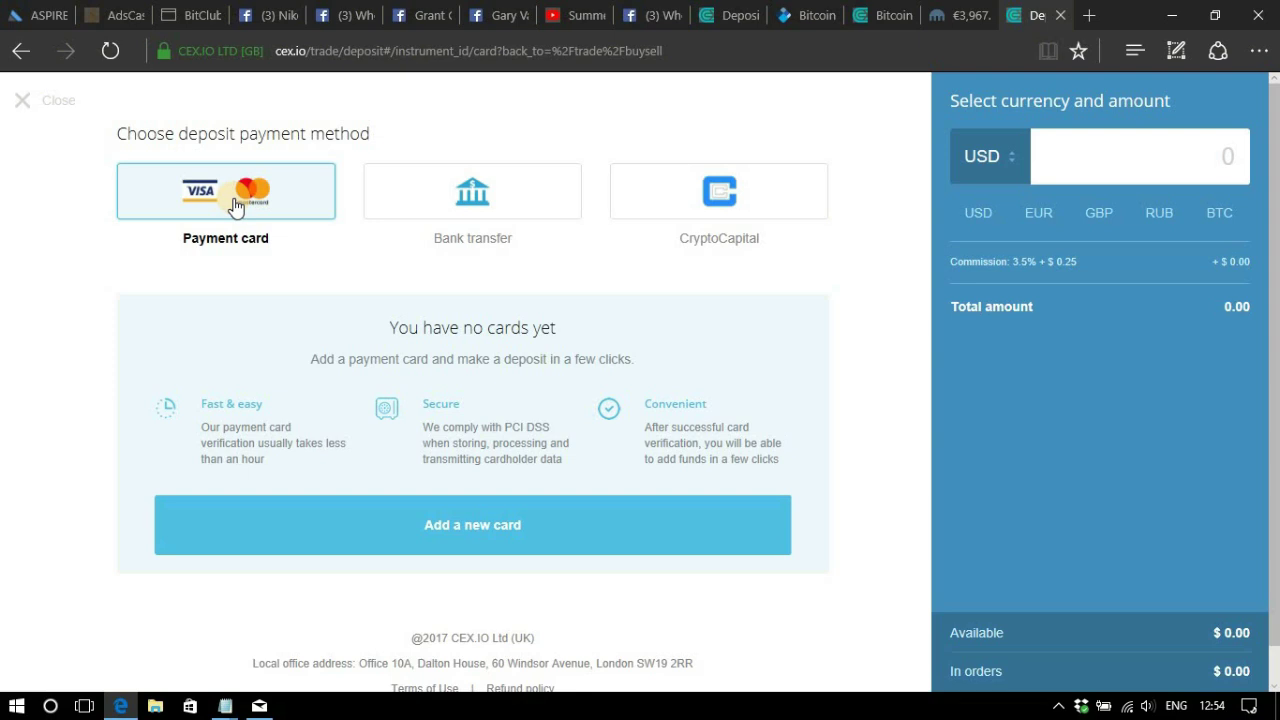
Start adding a new payment card and dismiss the location notification.
{"action": "left_click", "coordinate": [523, 543]}
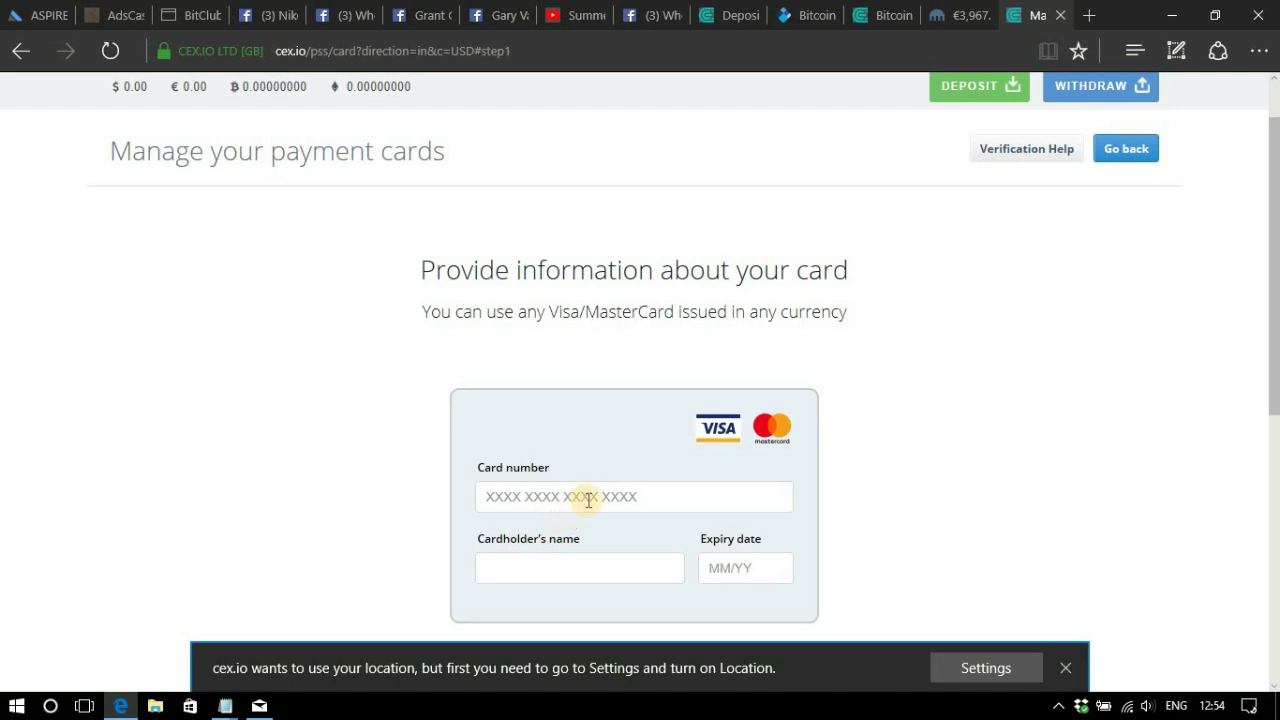
{"action": "scroll", "coordinate": [777, 387], "scroll_direction": "down", "scroll_amount": 2}
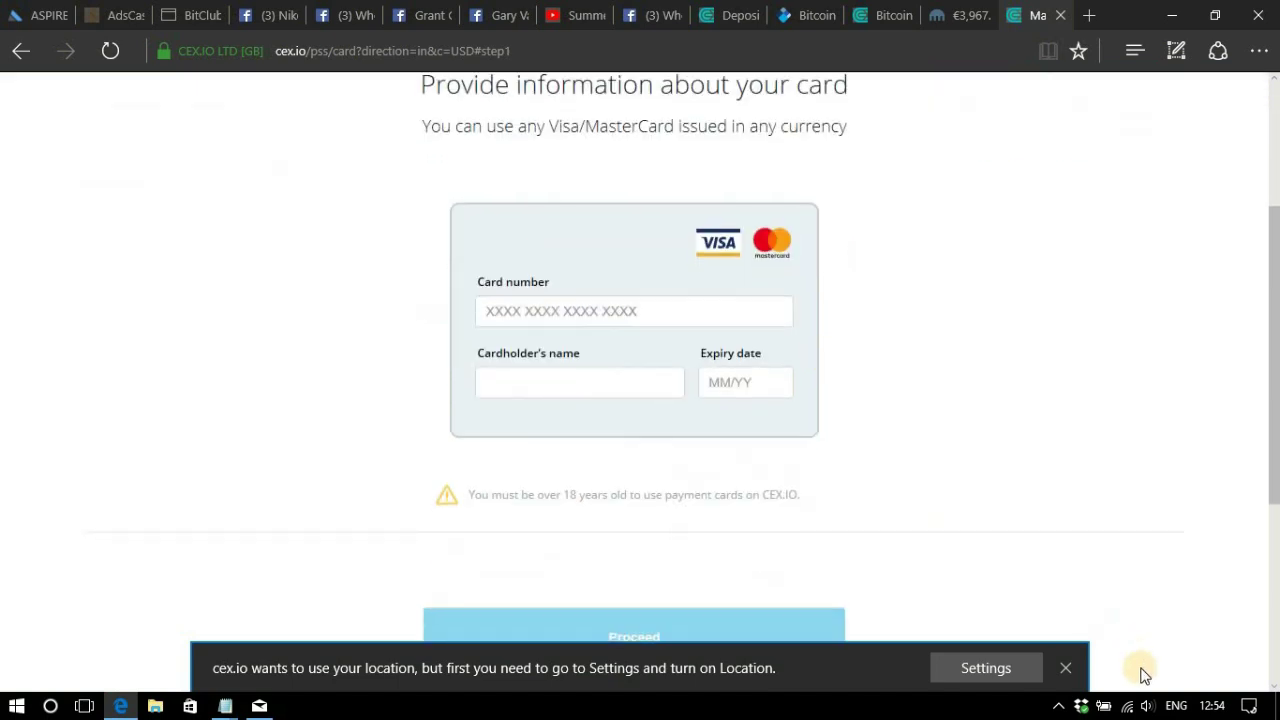
{"action": "left_click", "coordinate": [1065, 668]}
{"action": "scroll", "coordinate": [665, 526], "scroll_direction": "up", "scroll_amount": 1}
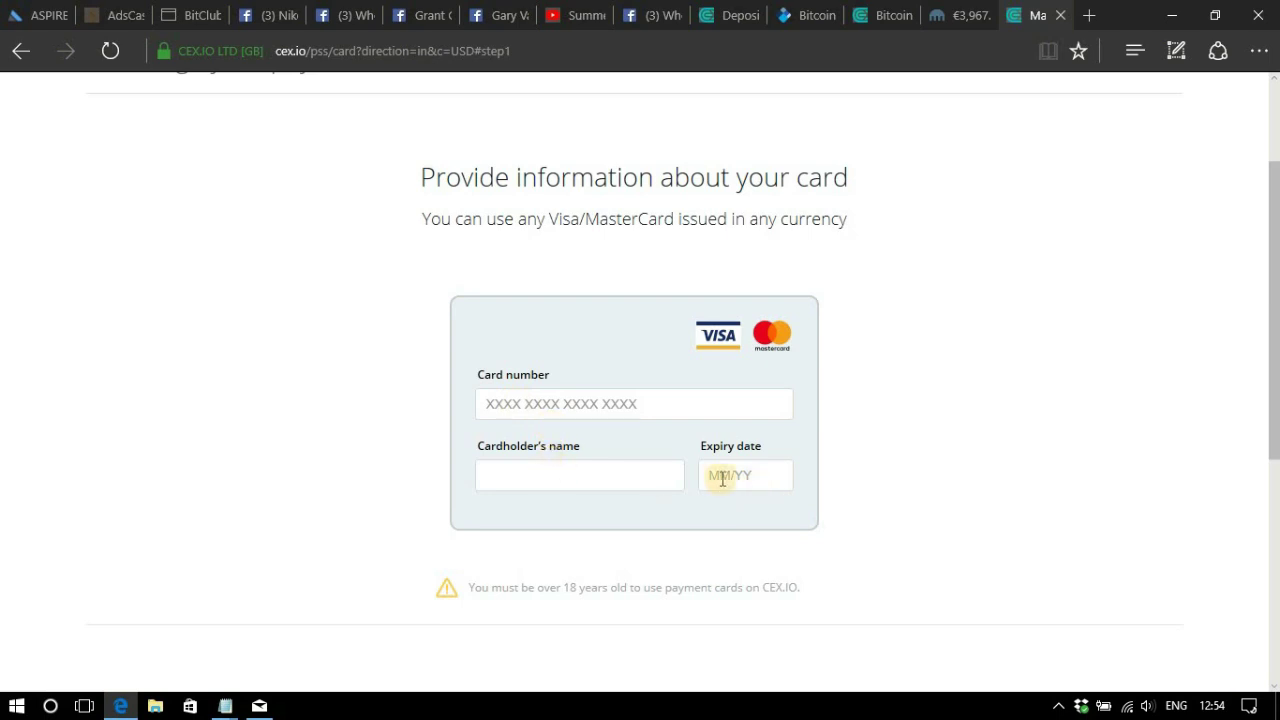
Paste the card number, then enter the cardholder's name and the expiry date.
{"action": "left_click", "coordinate": [564, 398]}
{"action": "key", "text": "ctrl+v"}
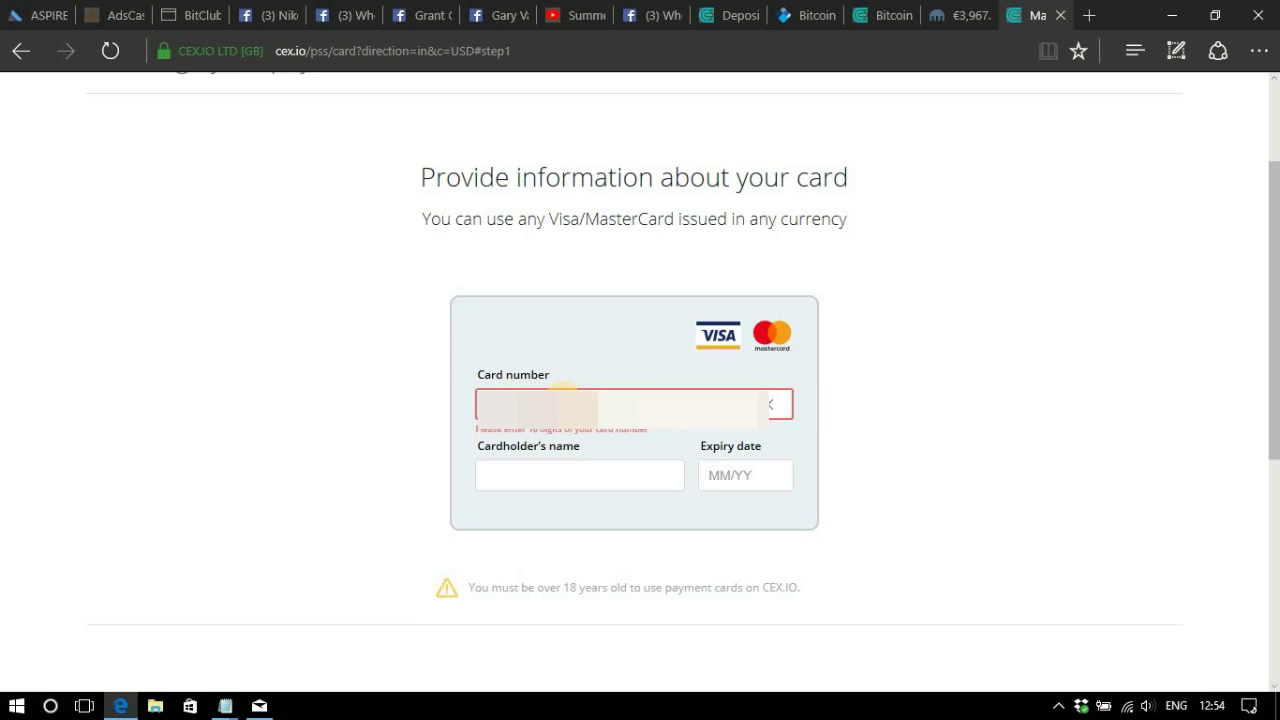
{"action": "left_click", "coordinate": [551, 468]}
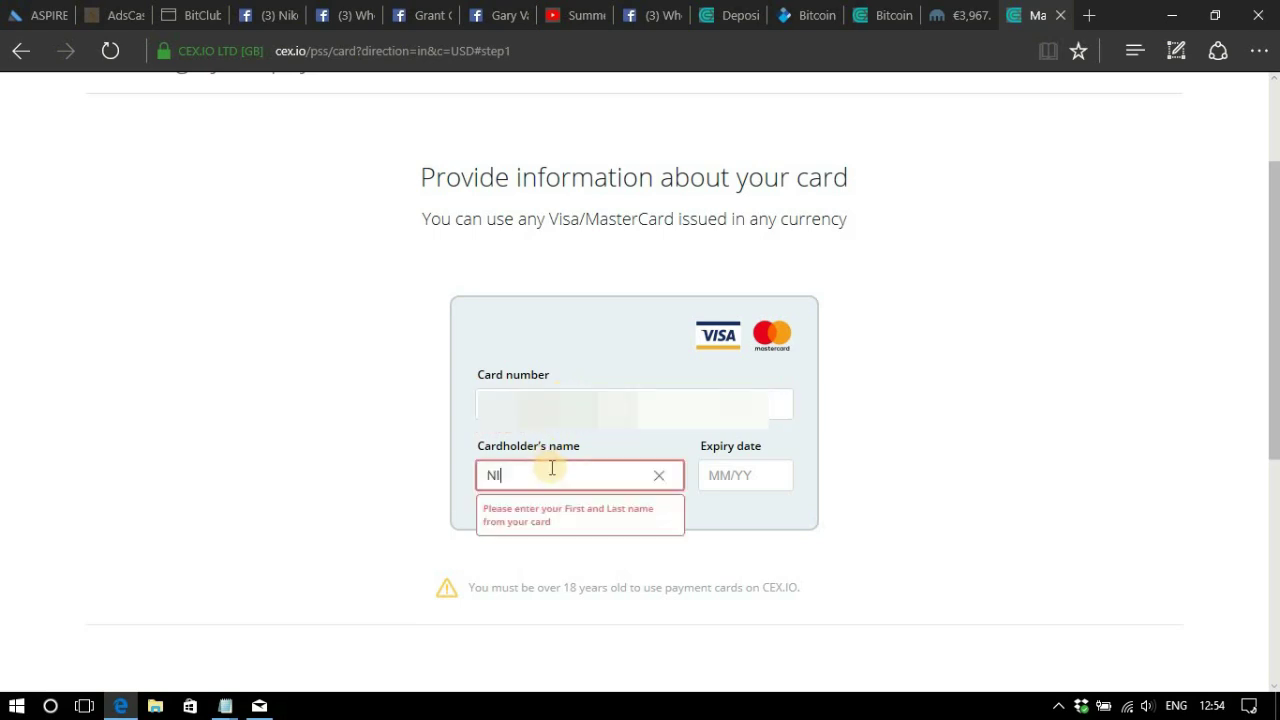
{"action": "left_click", "coordinate": [748, 475]}
{"action": "type", "text": "07/"}
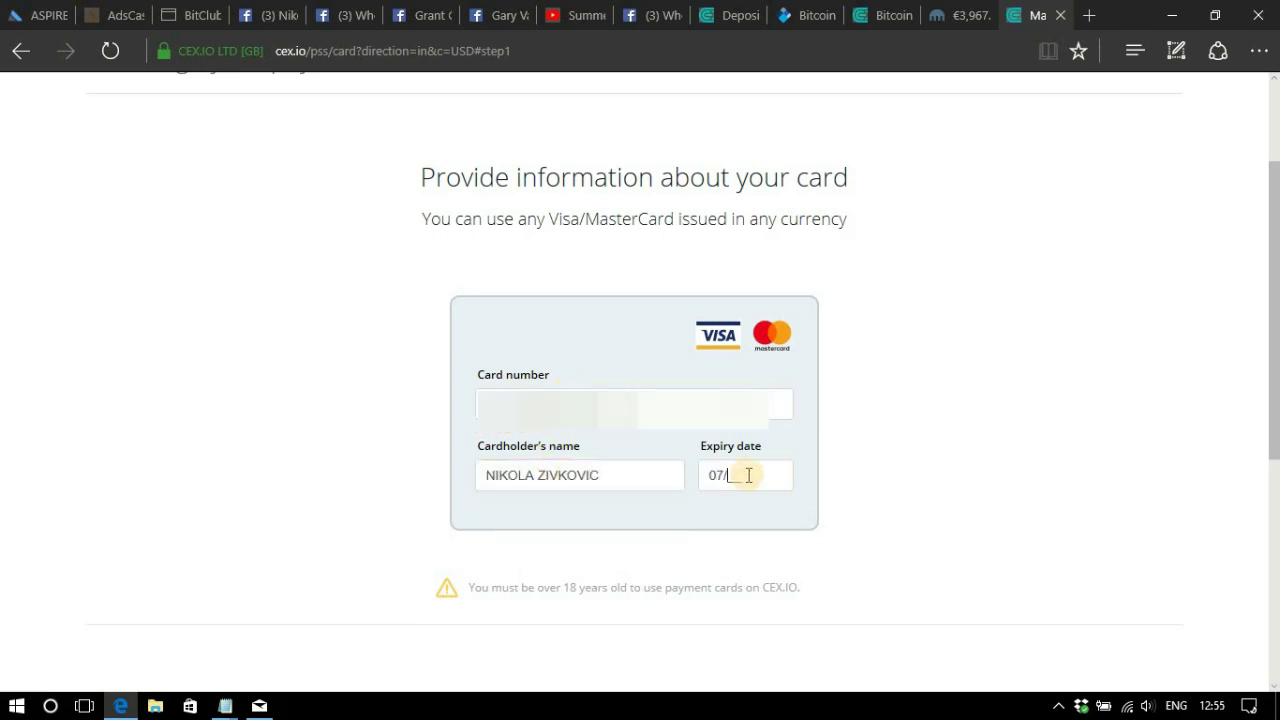
{"action": "type", "text": "19"}
{"action": "scroll", "coordinate": [651, 534], "scroll_direction": "down", "scroll_amount": 2}
Submit the card details, choose ID-card as the document type, and open the photo picker.
{"action": "left_click", "coordinate": [655, 540]}
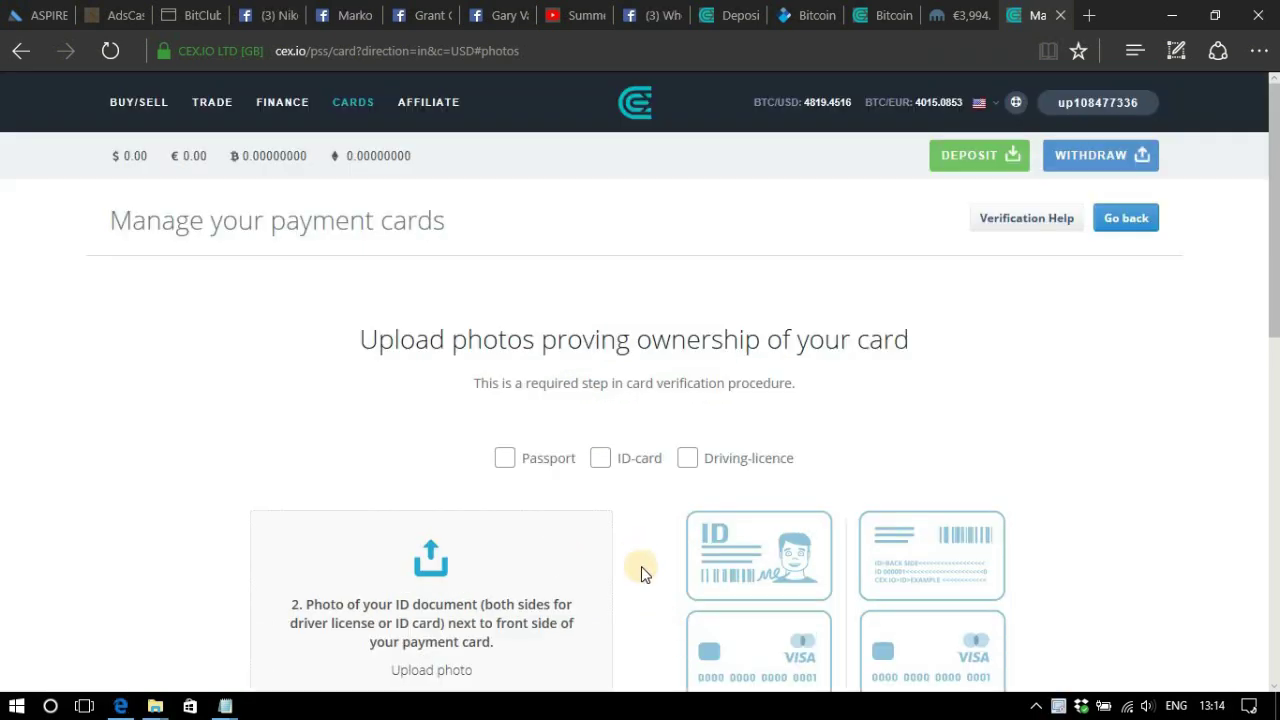
{"action": "scroll", "coordinate": [641, 566], "scroll_direction": "down", "scroll_amount": 2}
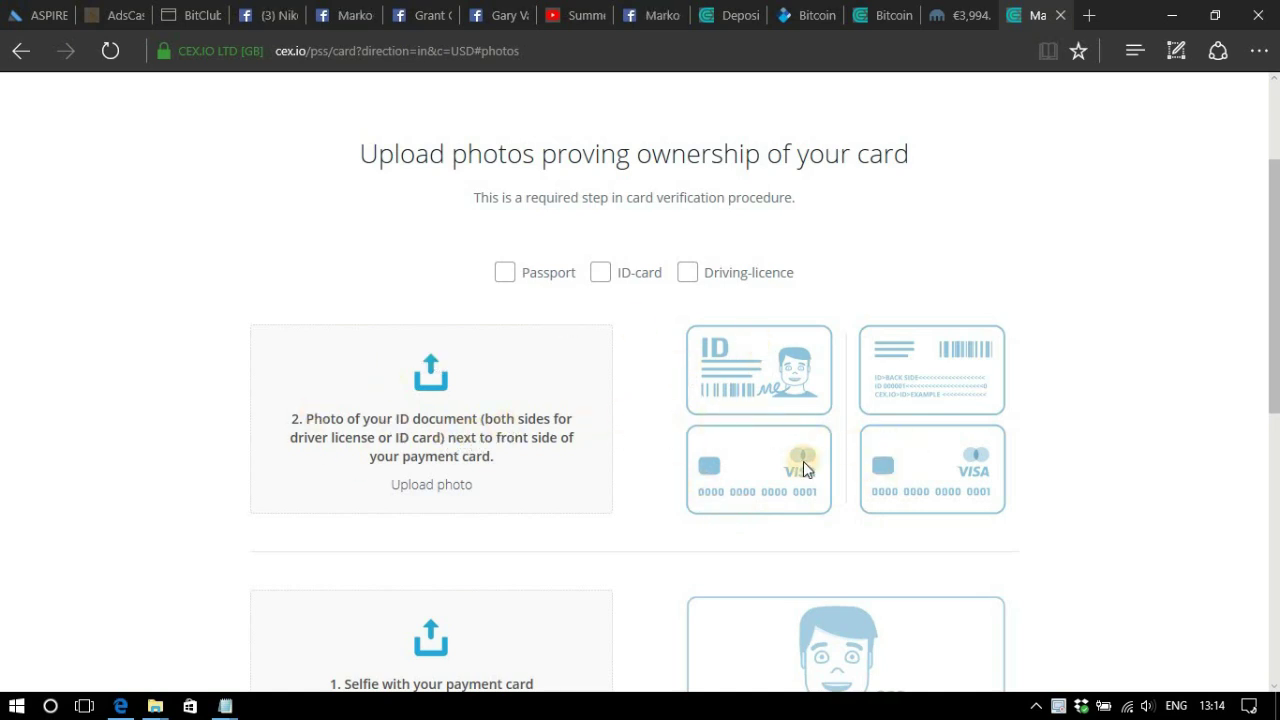
{"action": "scroll", "coordinate": [723, 480], "scroll_direction": "up", "scroll_amount": 2}
{"action": "scroll", "coordinate": [723, 480], "scroll_direction": "down", "scroll_amount": 4}
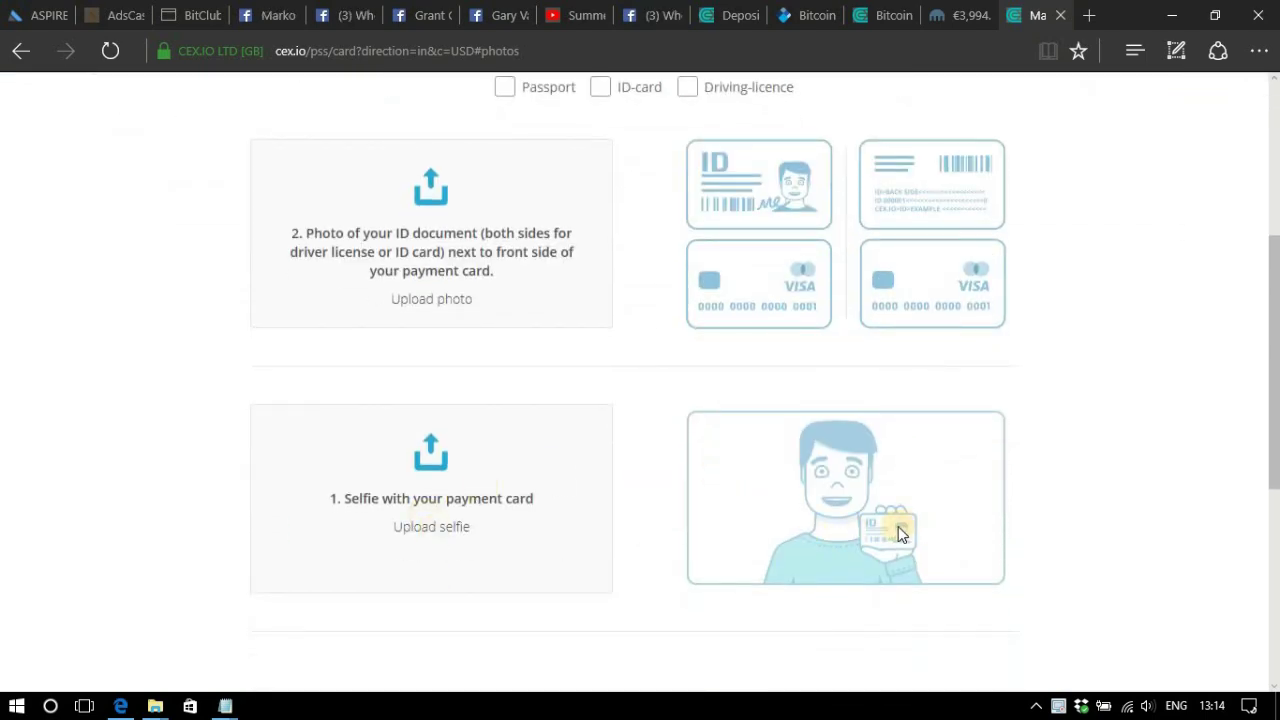
{"action": "scroll", "coordinate": [870, 545], "scroll_direction": "up", "scroll_amount": 2}
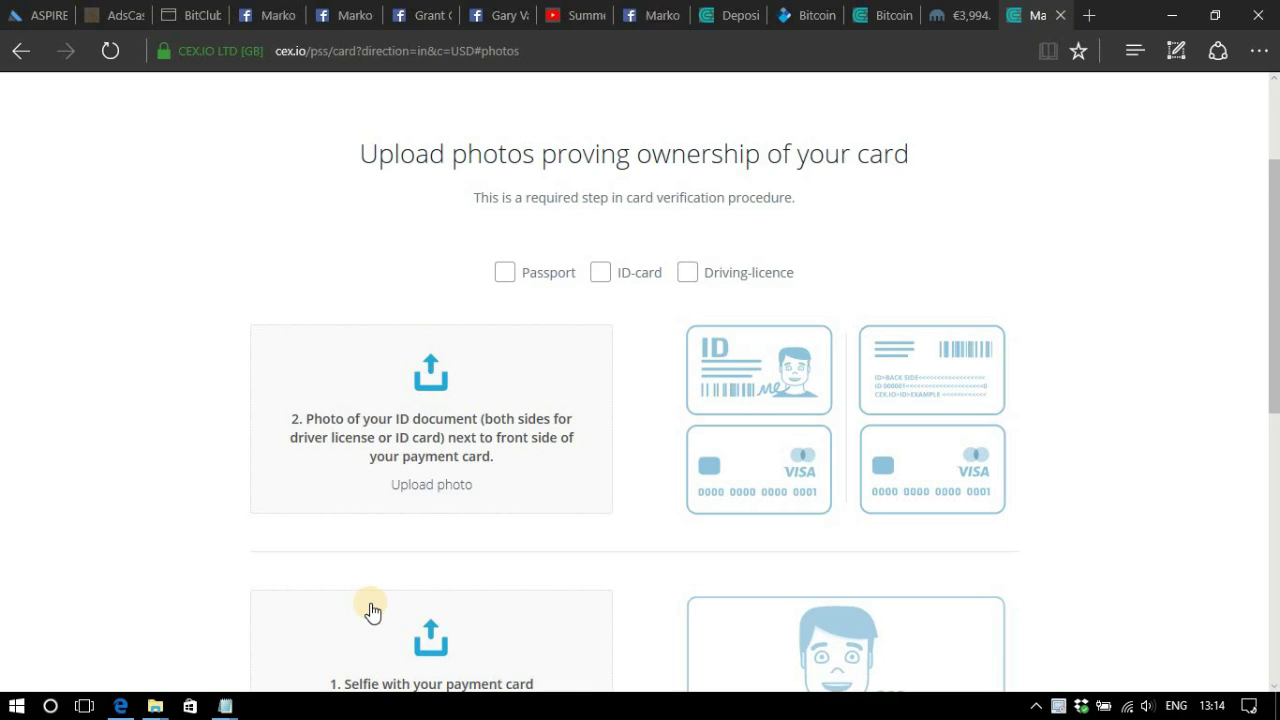
{"action": "left_click", "coordinate": [602, 282]}
{"action": "left_click", "coordinate": [462, 408]}
Upload IMG_20170902_130204 from Documents as the first ID photo.
{"action": "left_click", "coordinate": [88, 203]}
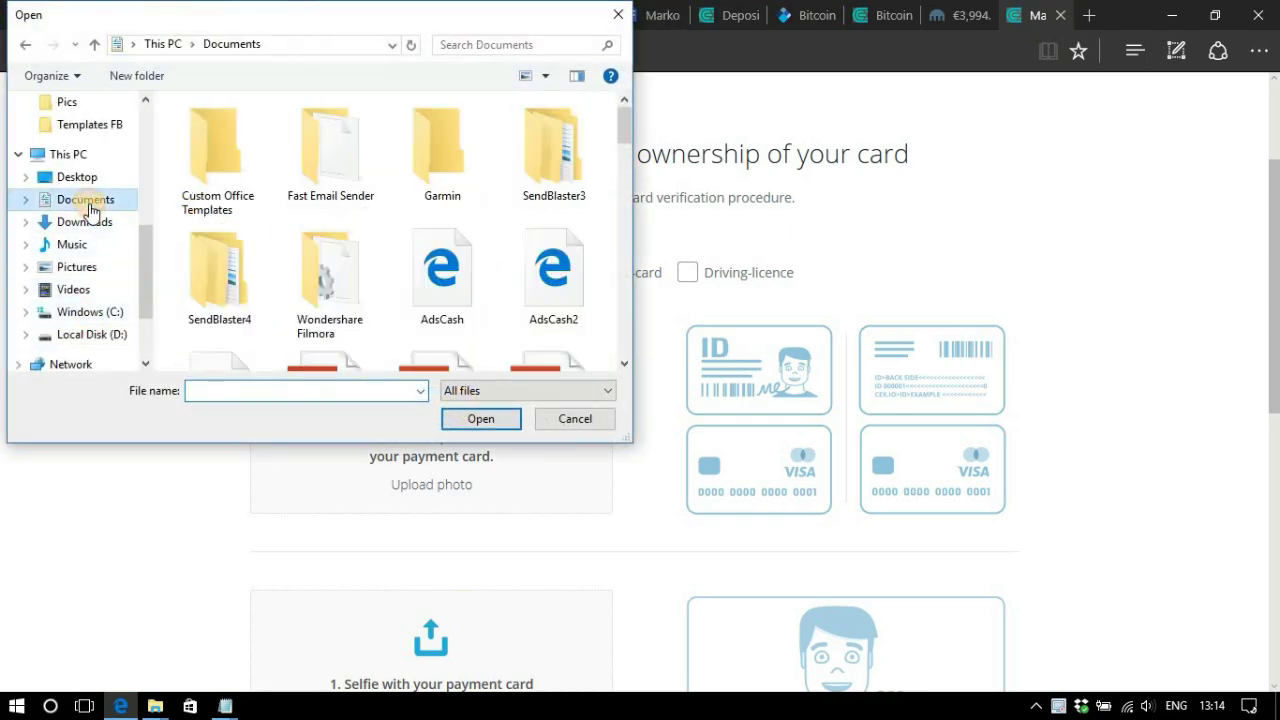
{"action": "scroll", "coordinate": [480, 271], "scroll_direction": "down", "scroll_amount": 10}
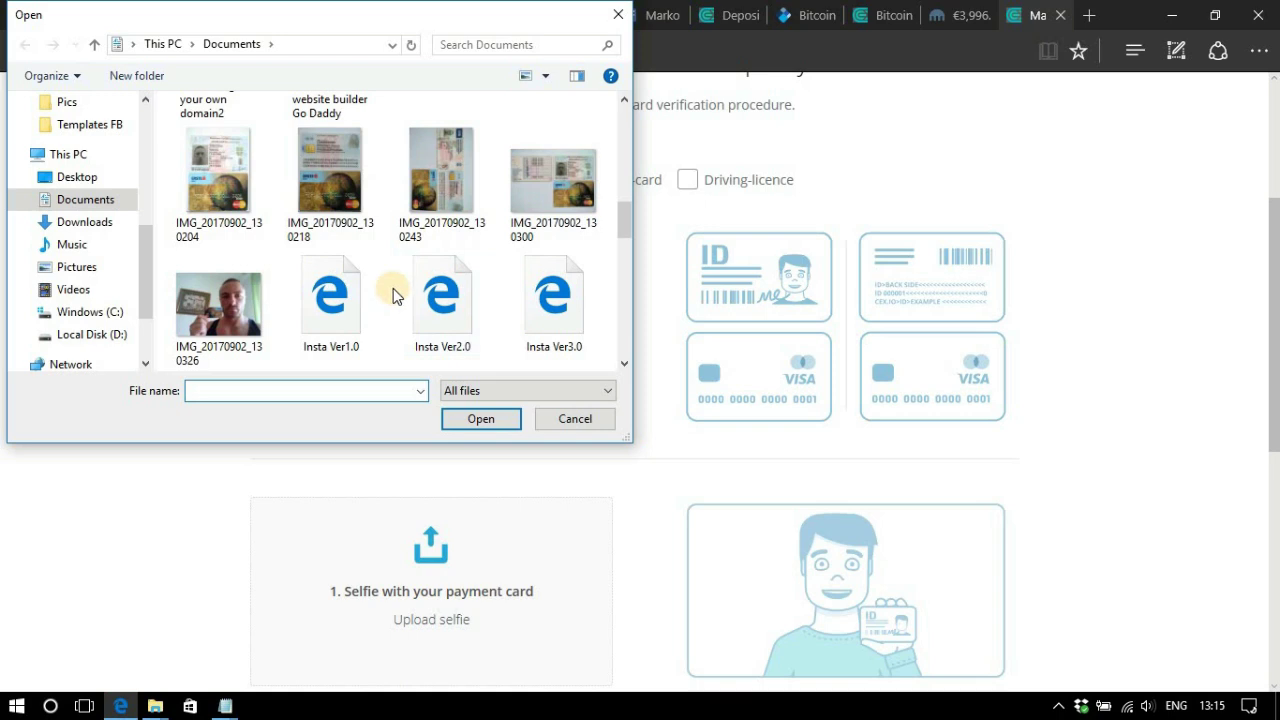
{"action": "left_click", "coordinate": [237, 183]}
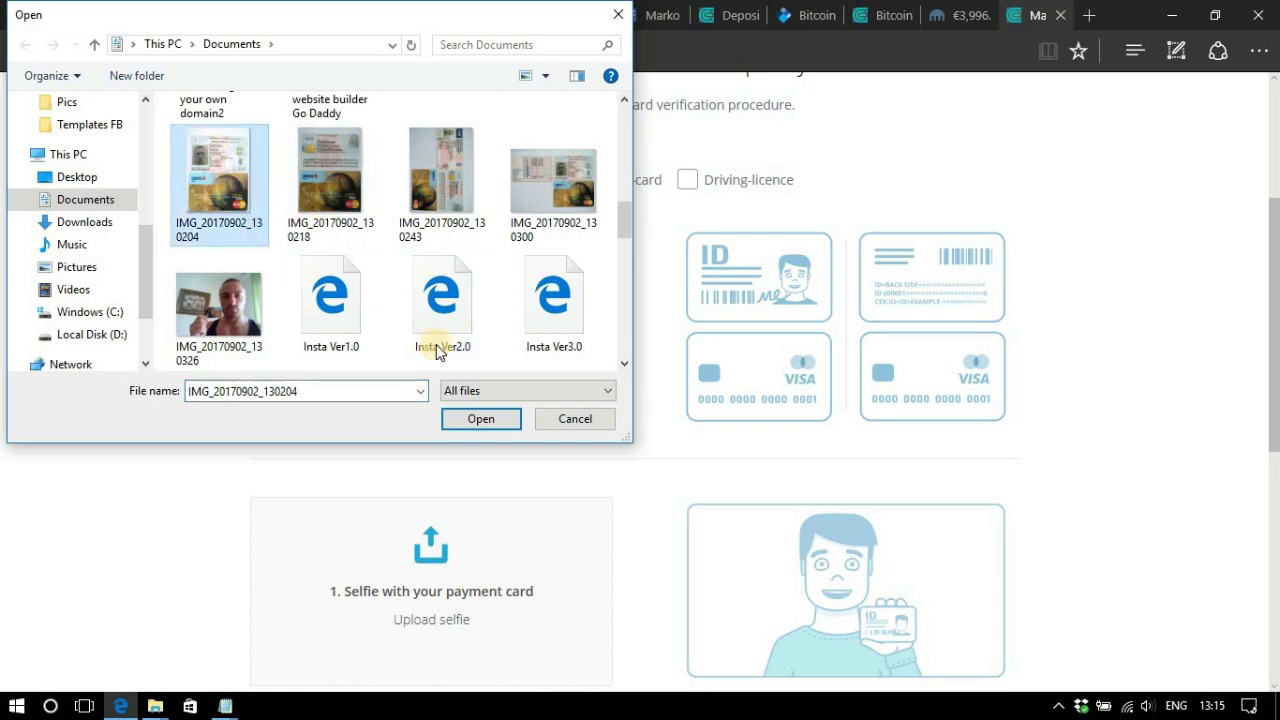
{"action": "left_click", "coordinate": [478, 419]}
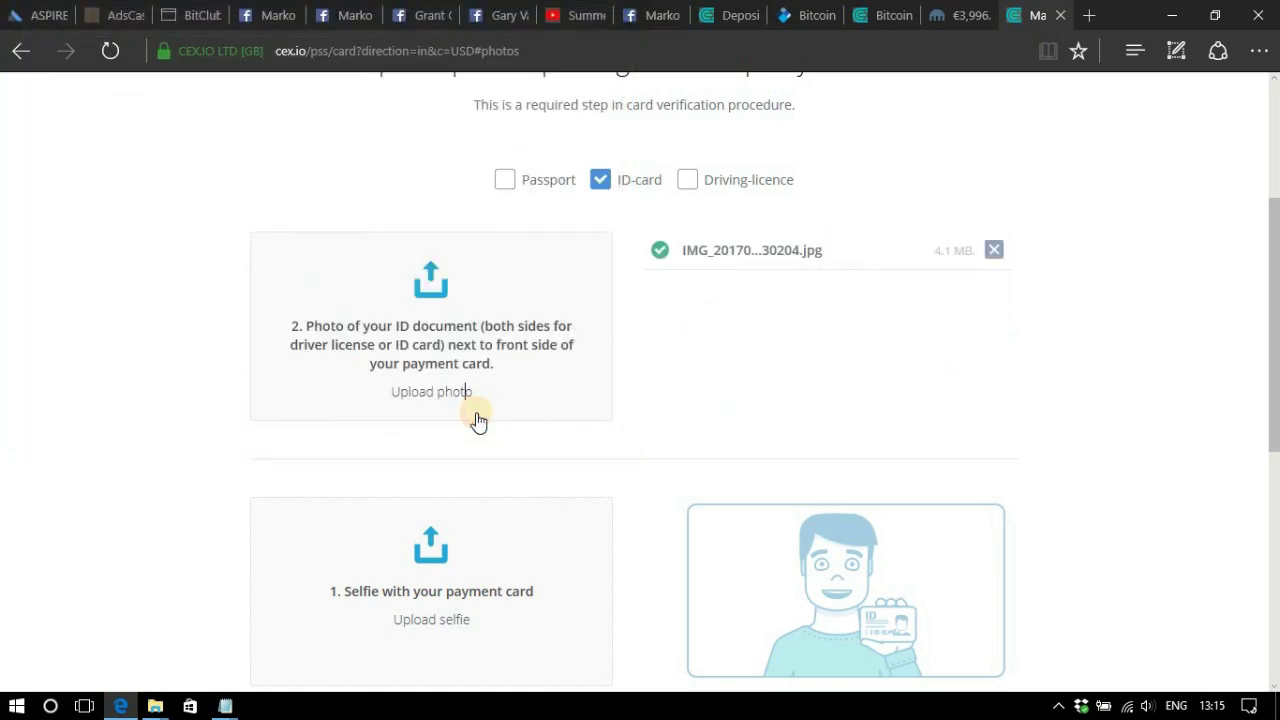
Upload IMG_20170902_130243 as the second ID photo and remove its duplicate entry.
{"action": "left_click", "coordinate": [428, 395]}
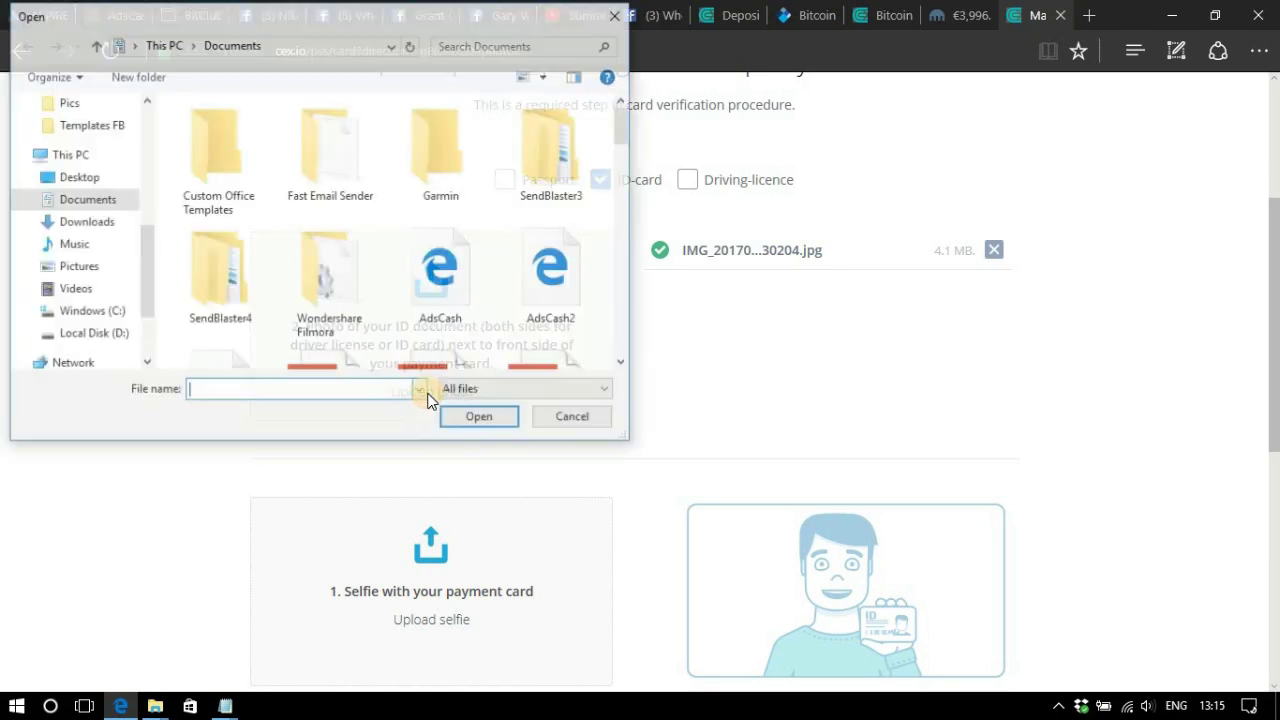
{"action": "scroll", "coordinate": [506, 306], "scroll_direction": "down", "scroll_amount": 3}
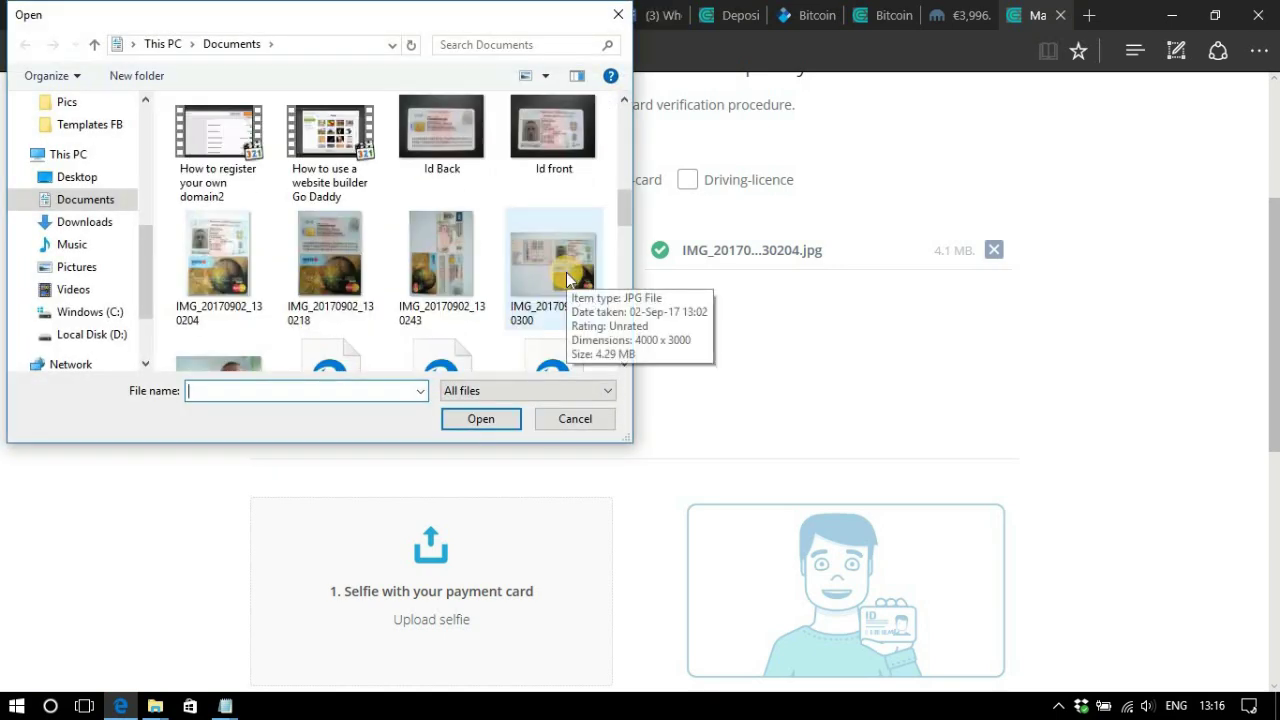
{"action": "left_click", "coordinate": [427, 251]}
{"action": "left_click", "coordinate": [476, 420]}
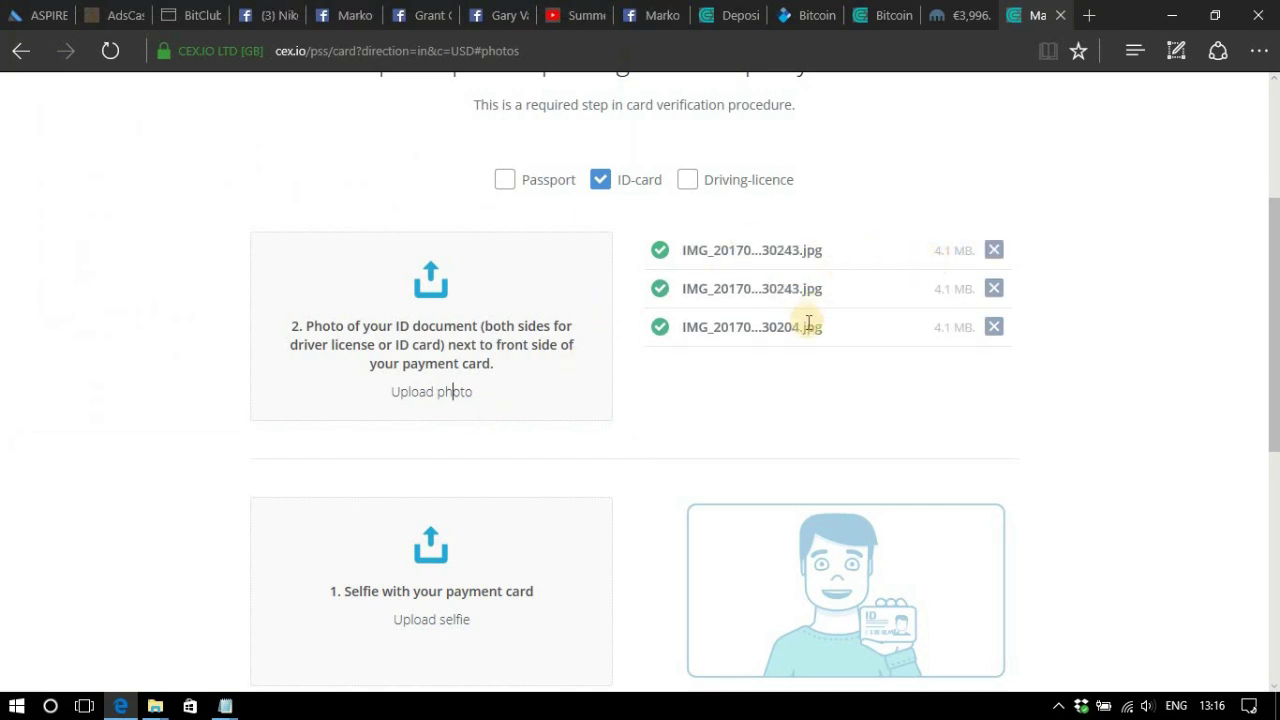
{"action": "left_click", "coordinate": [995, 251]}
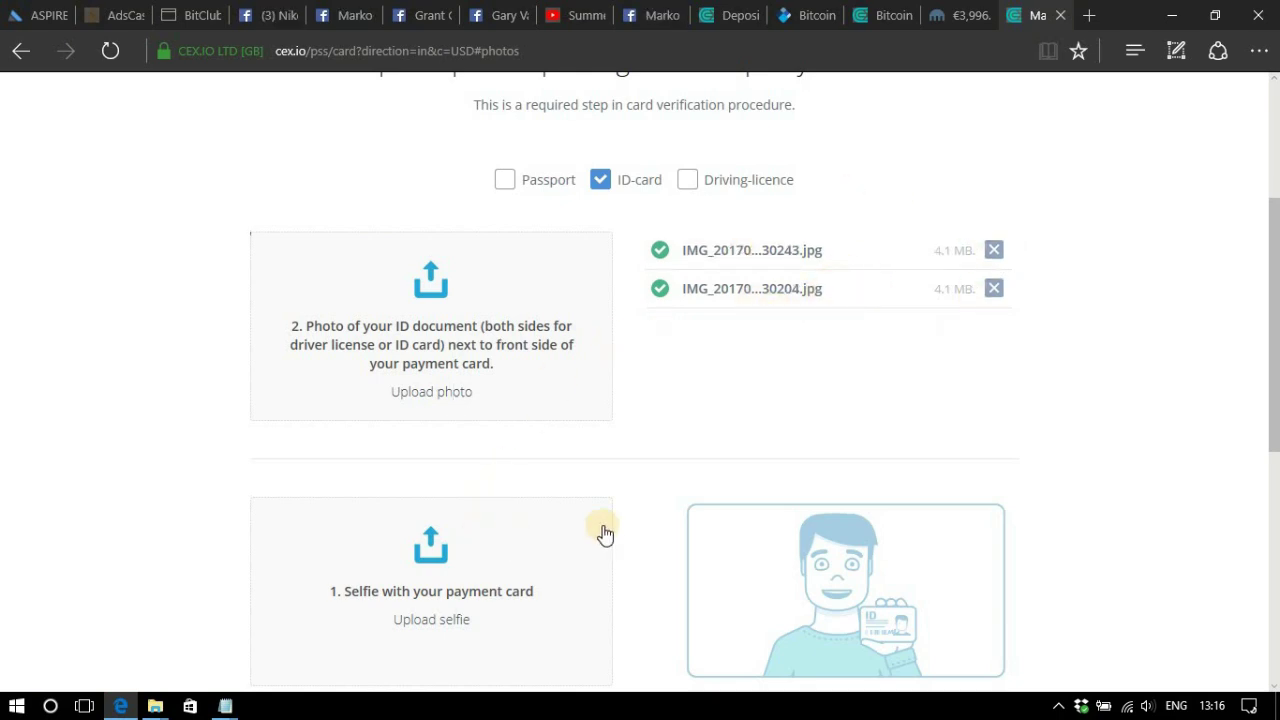
Try selecting IMG_20170902_130326 for the selfie upload through the file chooser.
{"action": "left_click", "coordinate": [418, 616]}
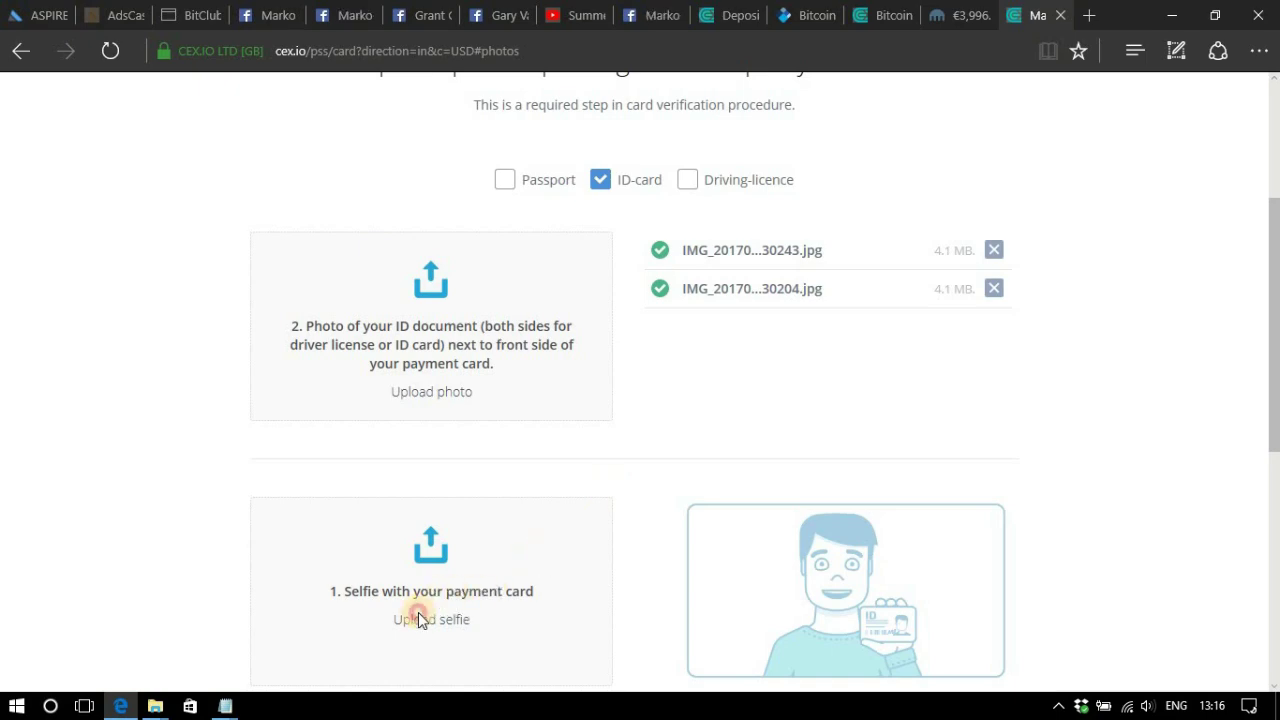
{"action": "scroll", "coordinate": [387, 303], "scroll_direction": "down", "scroll_amount": 5}
{"action": "double_click", "coordinate": [218, 302]}
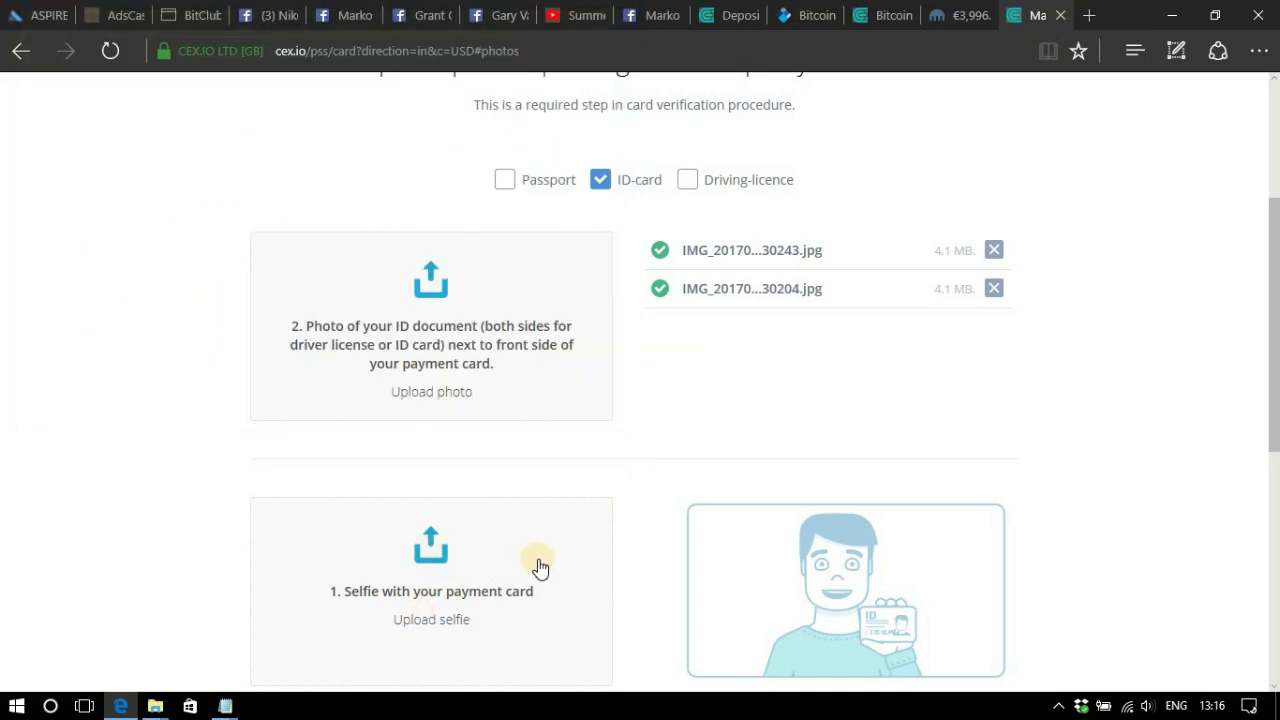
{"action": "scroll", "coordinate": [655, 552], "scroll_direction": "down", "scroll_amount": 1}
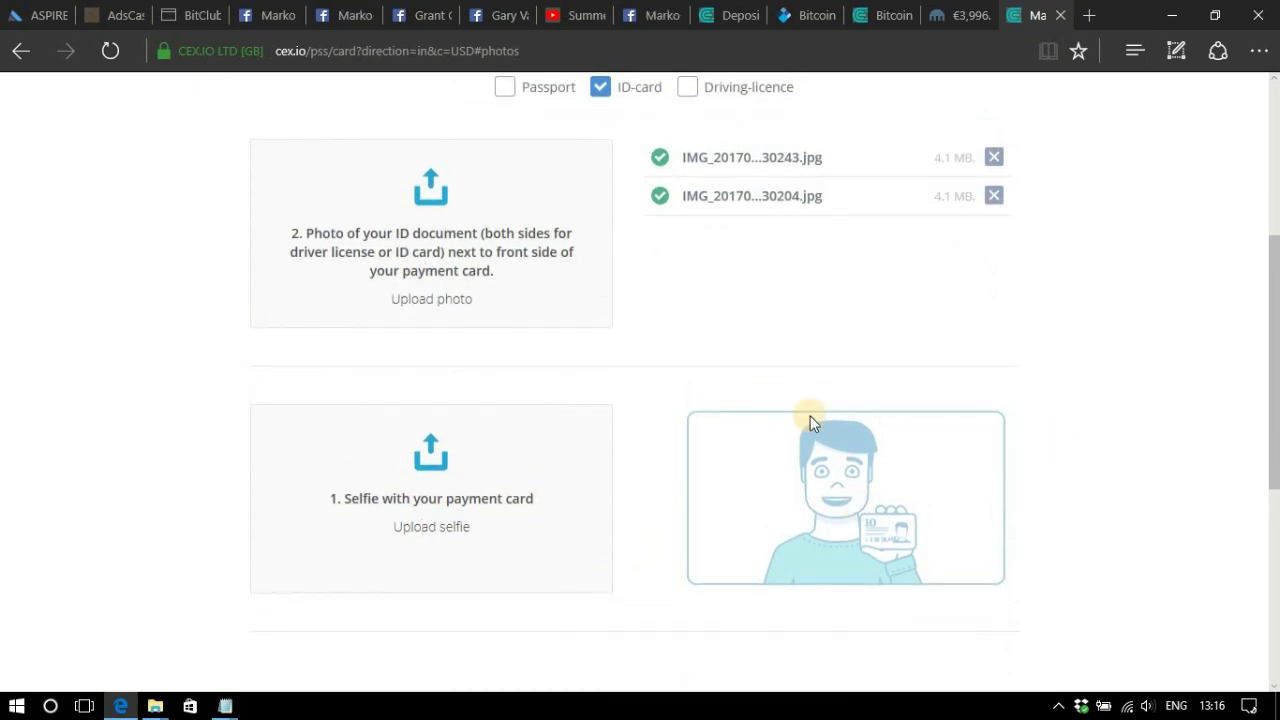
{"action": "left_click", "coordinate": [433, 527]}
{"action": "scroll", "coordinate": [389, 337], "scroll_direction": "down", "scroll_amount": 10}
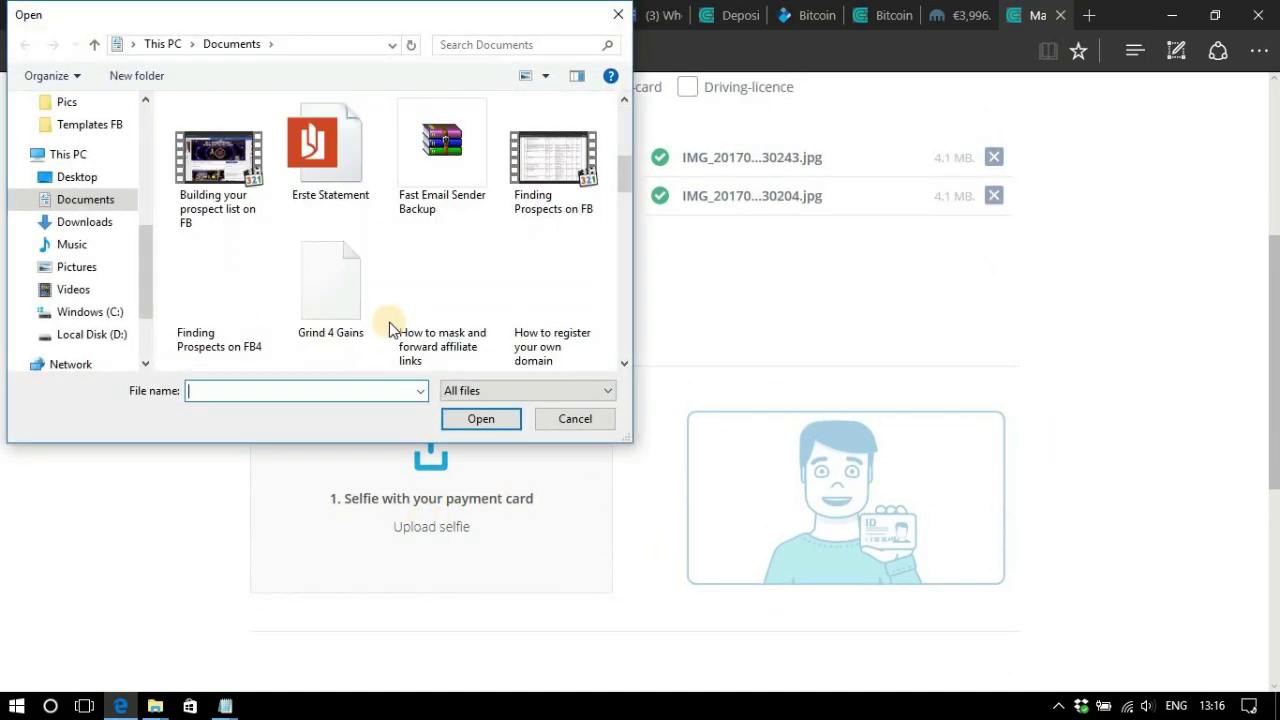
{"action": "left_click", "coordinate": [223, 316]}
{"action": "left_click", "coordinate": [474, 417]}
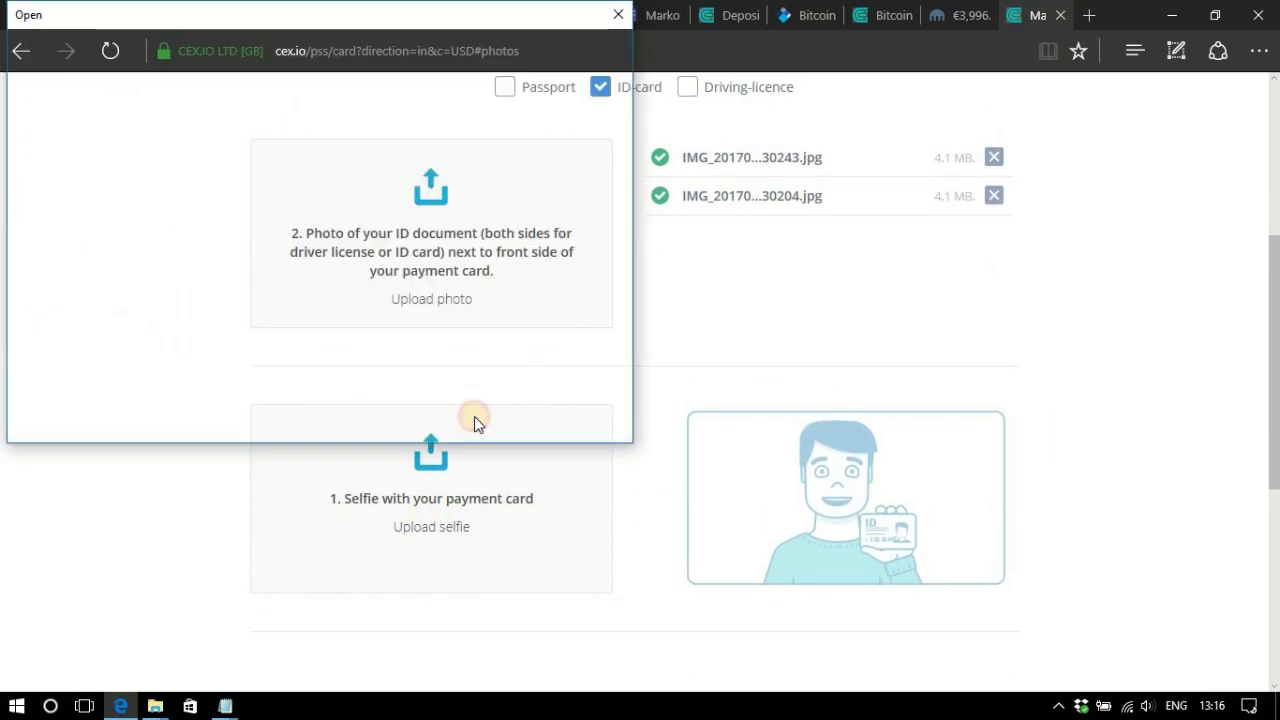
Drag IMG_20170902_130326 onto the selfie-with-payment-card upload area to attach it.
{"action": "left_click", "coordinate": [433, 532]}
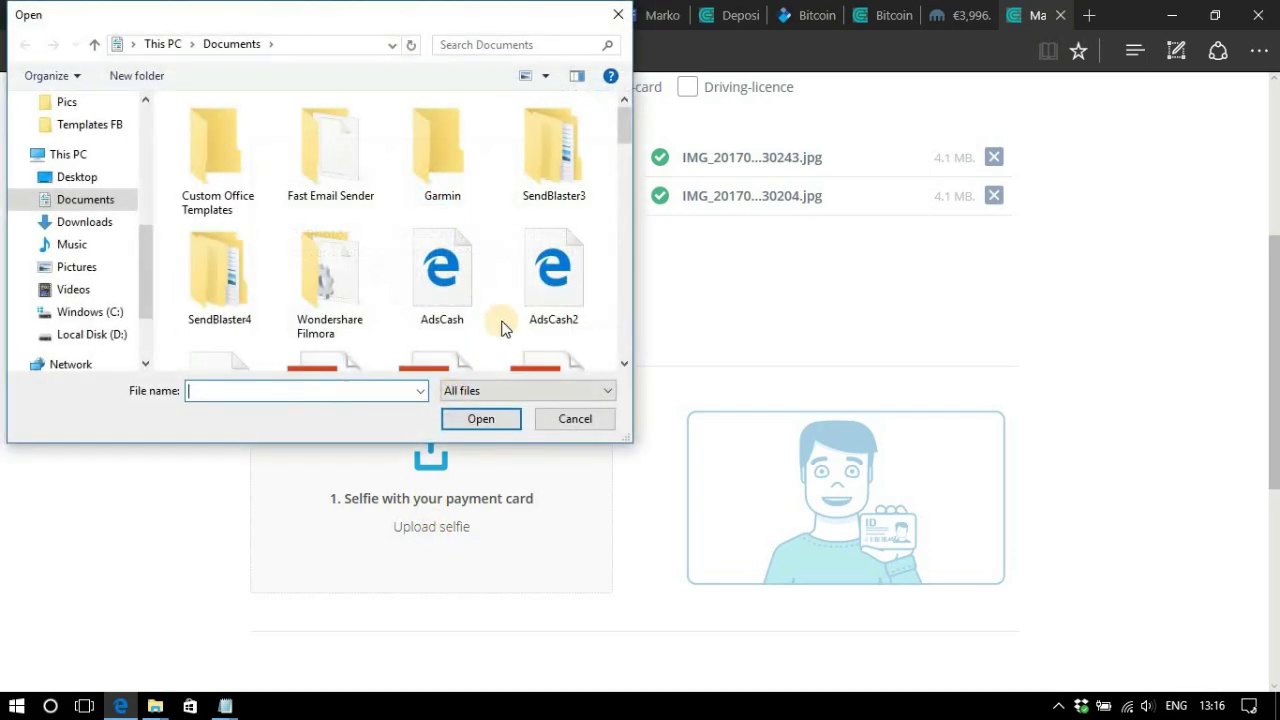
{"action": "scroll", "coordinate": [409, 317], "scroll_direction": "down", "scroll_amount": 10}
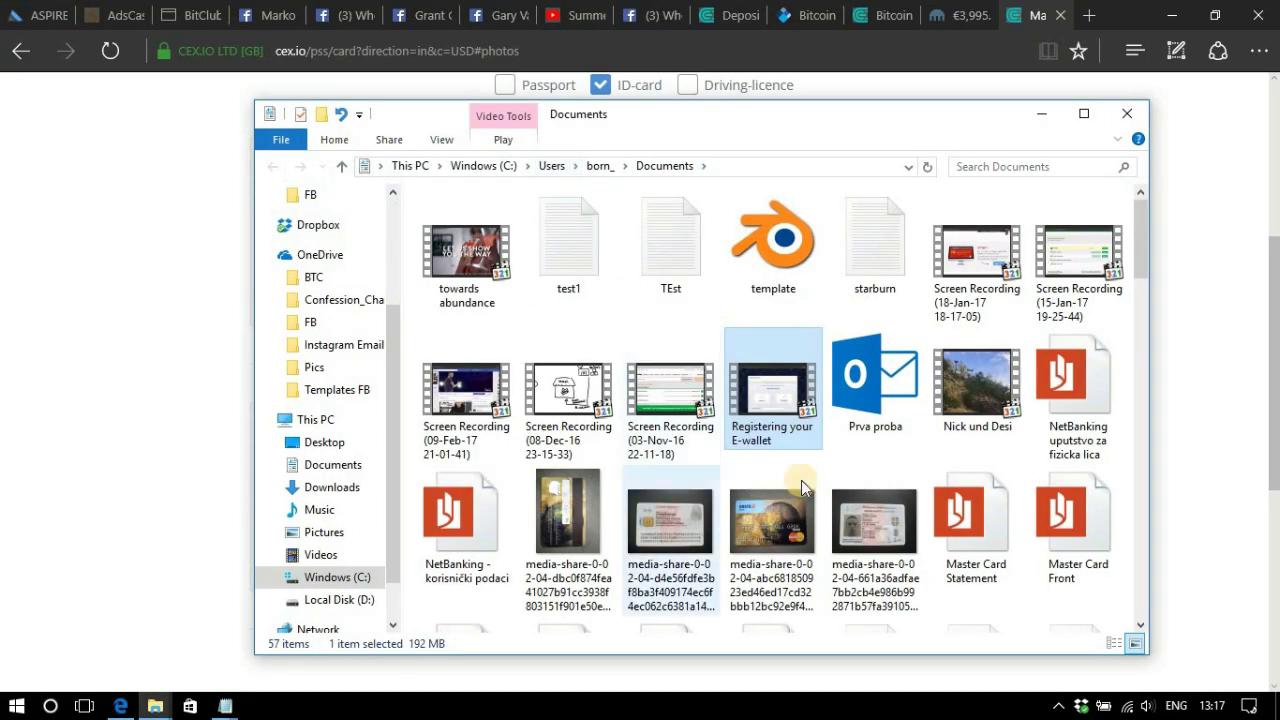
{"action": "scroll", "coordinate": [801, 480], "scroll_direction": "down", "scroll_amount": 10}
{"action": "scroll", "coordinate": [801, 480], "scroll_direction": "up", "scroll_amount": 7}
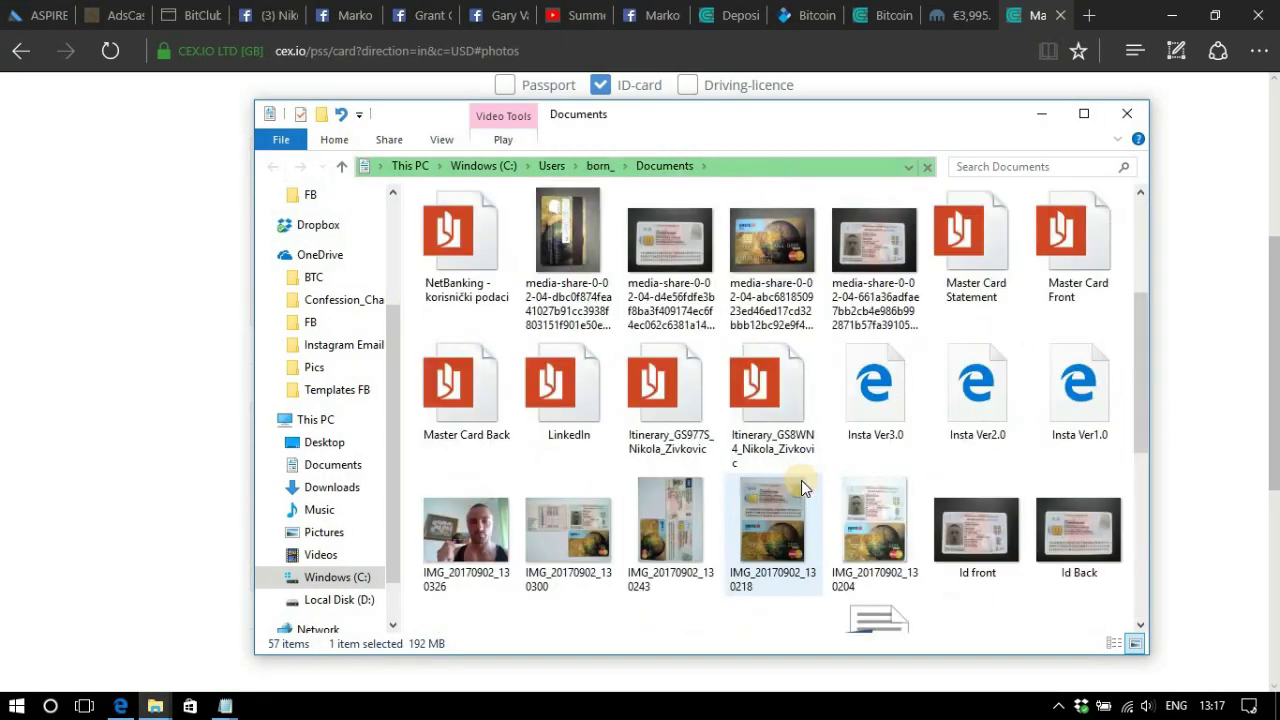
{"action": "left_click_drag", "start_coordinate": [466, 530], "coordinate": [433, 498]}
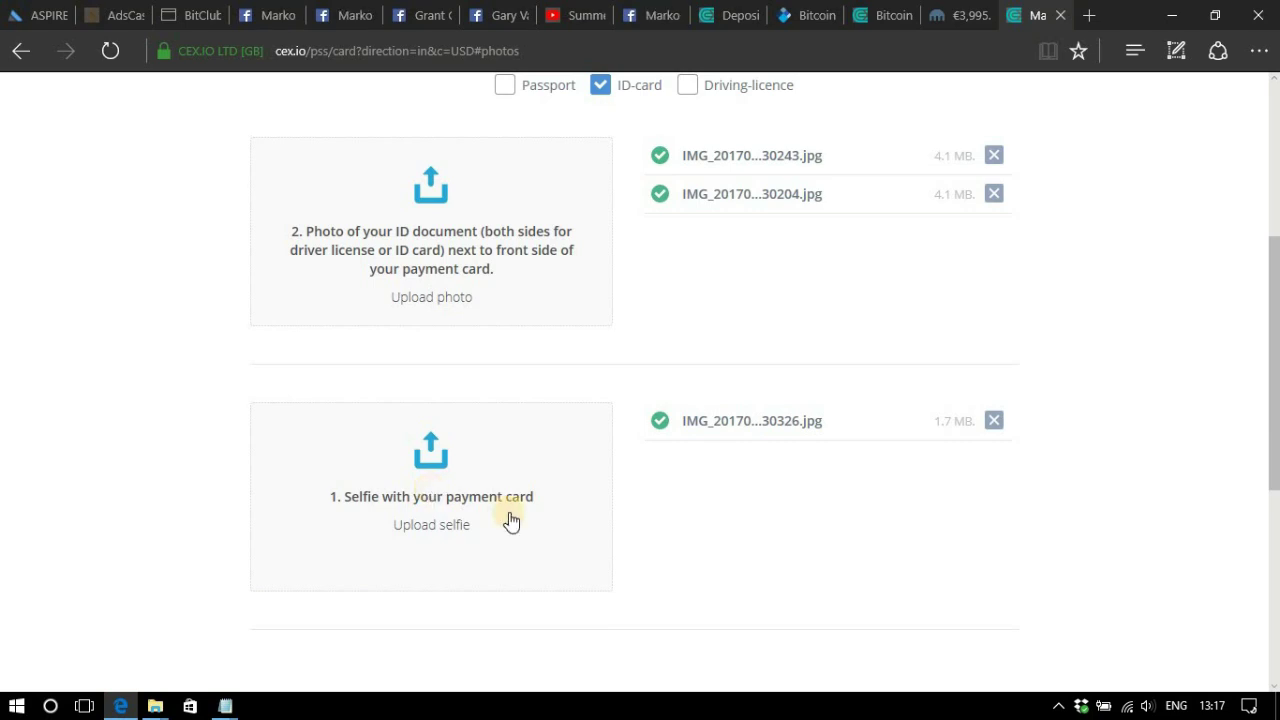
{"action": "scroll", "coordinate": [643, 500], "scroll_direction": "down", "scroll_amount": 2}
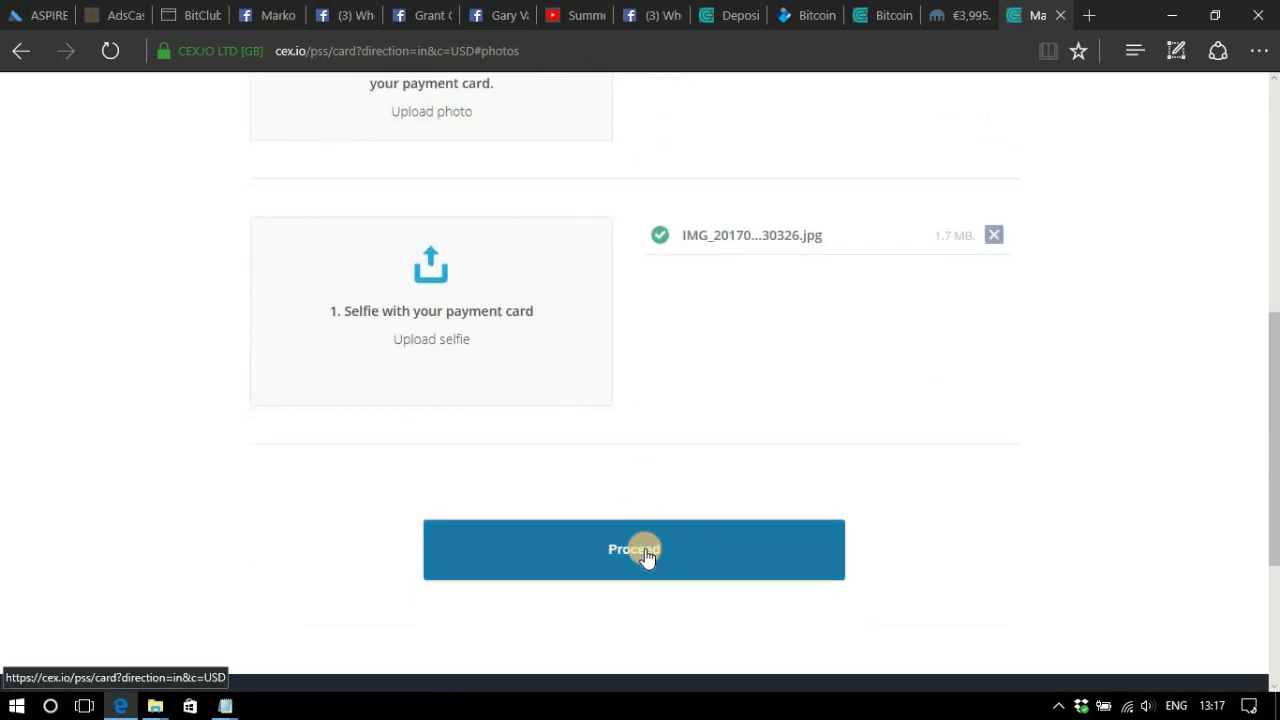
Submit the uploaded ID and selfie photos to reach the card CVV verification page.
{"action": "left_click", "coordinate": [645, 553]}
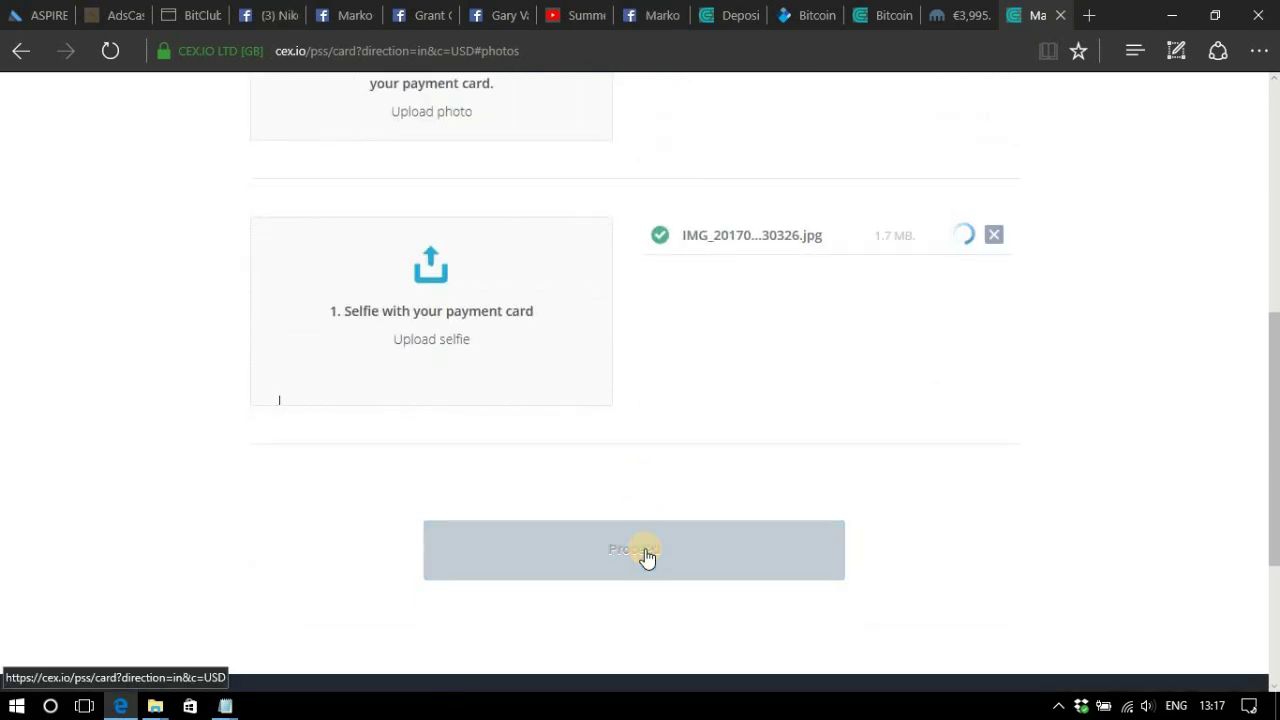
{"action": "scroll", "coordinate": [751, 457], "scroll_direction": "up", "scroll_amount": 3}
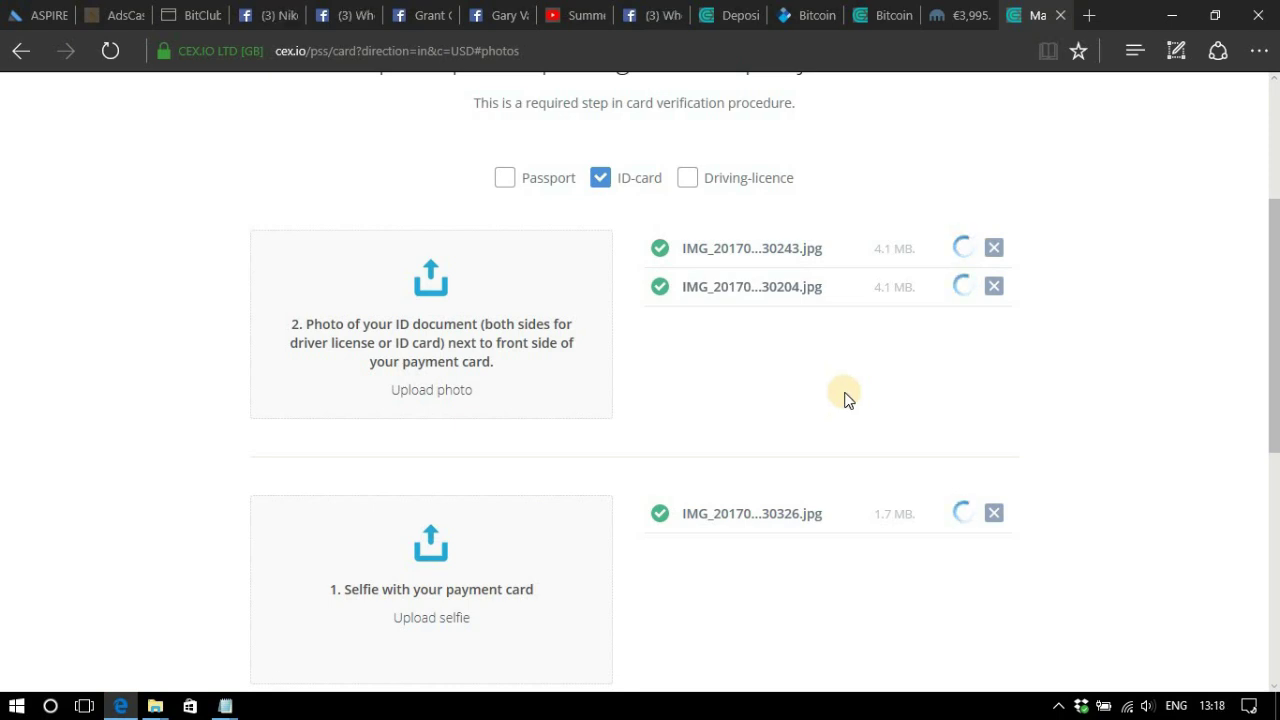
{"action": "scroll", "coordinate": [843, 398], "scroll_direction": "down", "scroll_amount": 1}
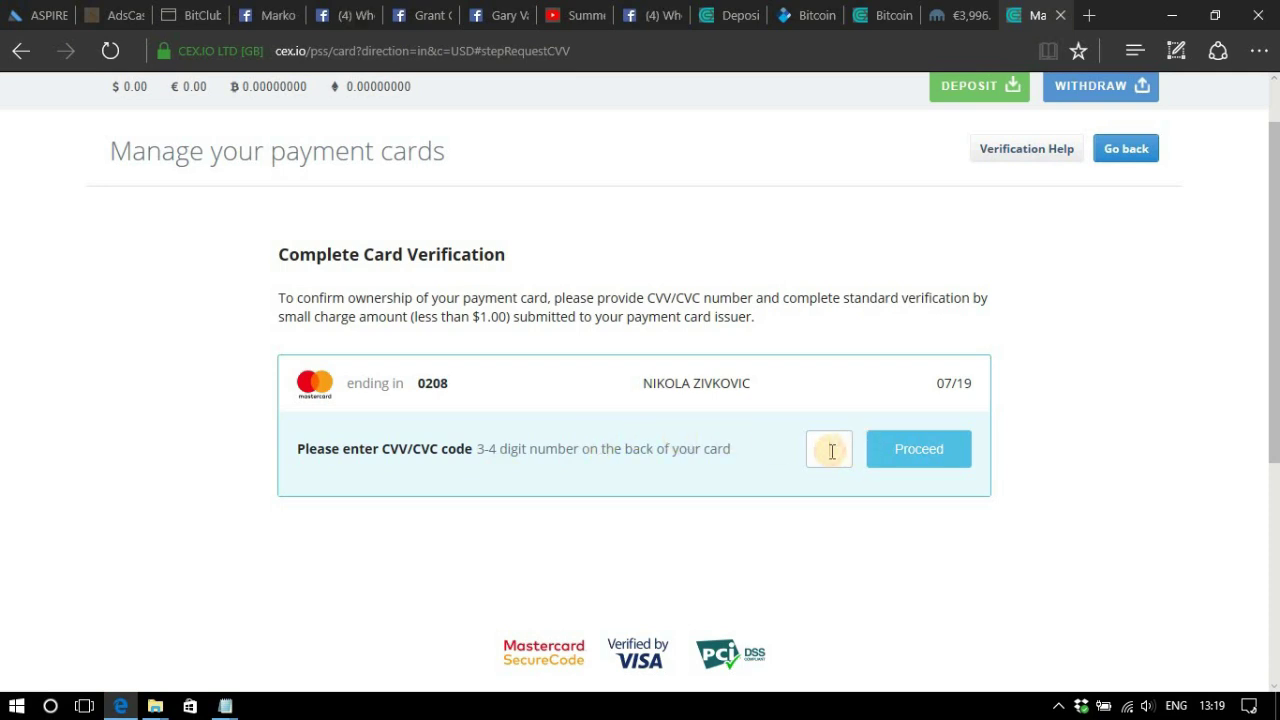
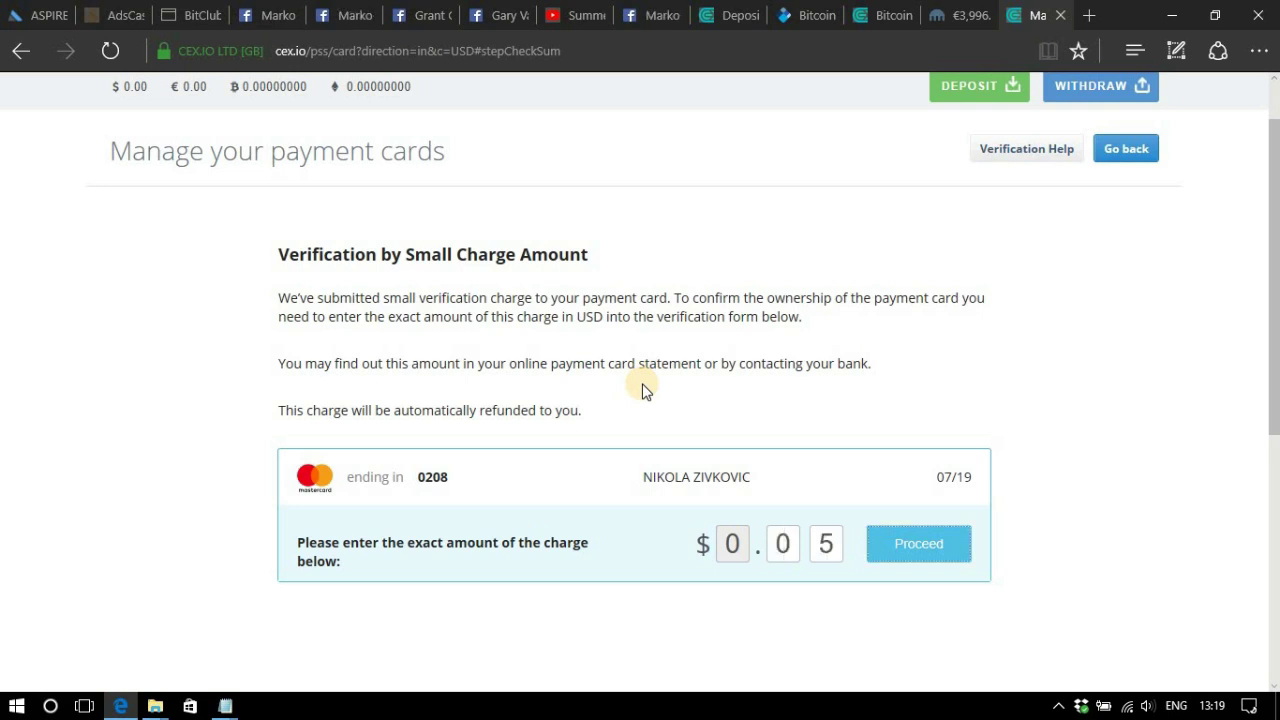
Enter the card's CVV code and confirm the $0.05 test charge amount.
{"action": "left_click", "coordinate": [934, 545]}
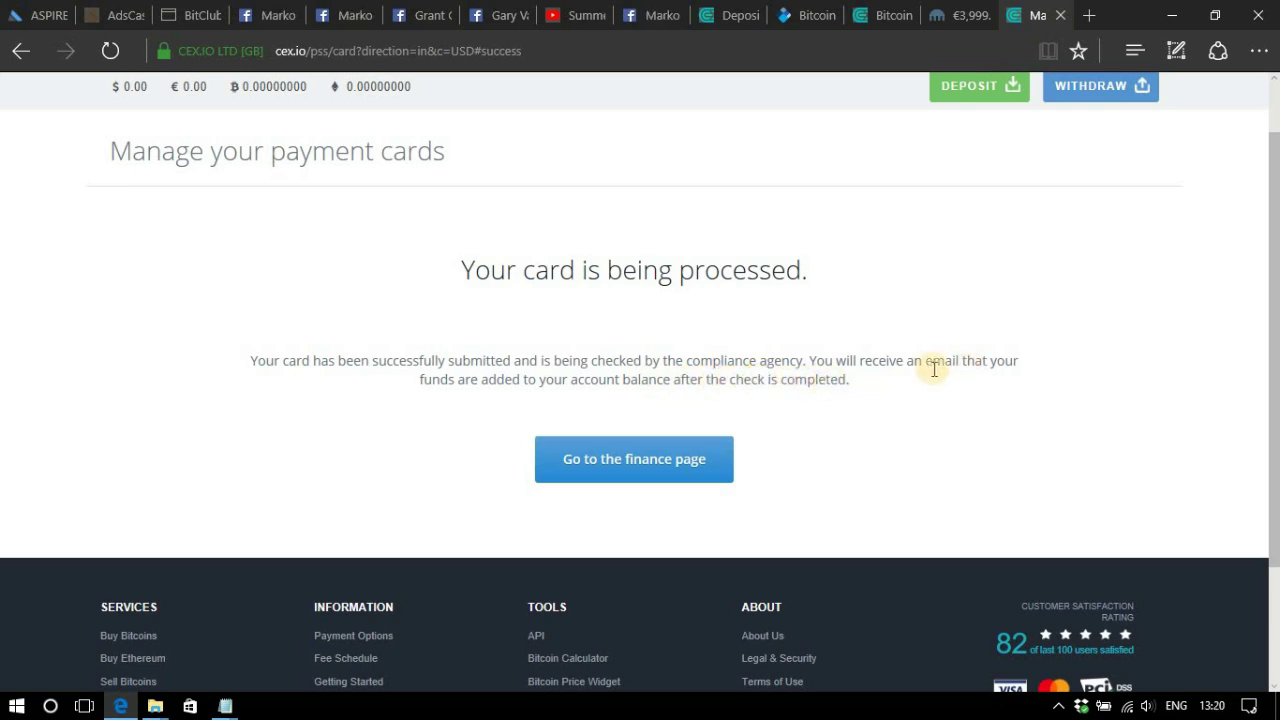
Go to the Finance page from the card-processing confirmation.
{"action": "left_click", "coordinate": [668, 462]}
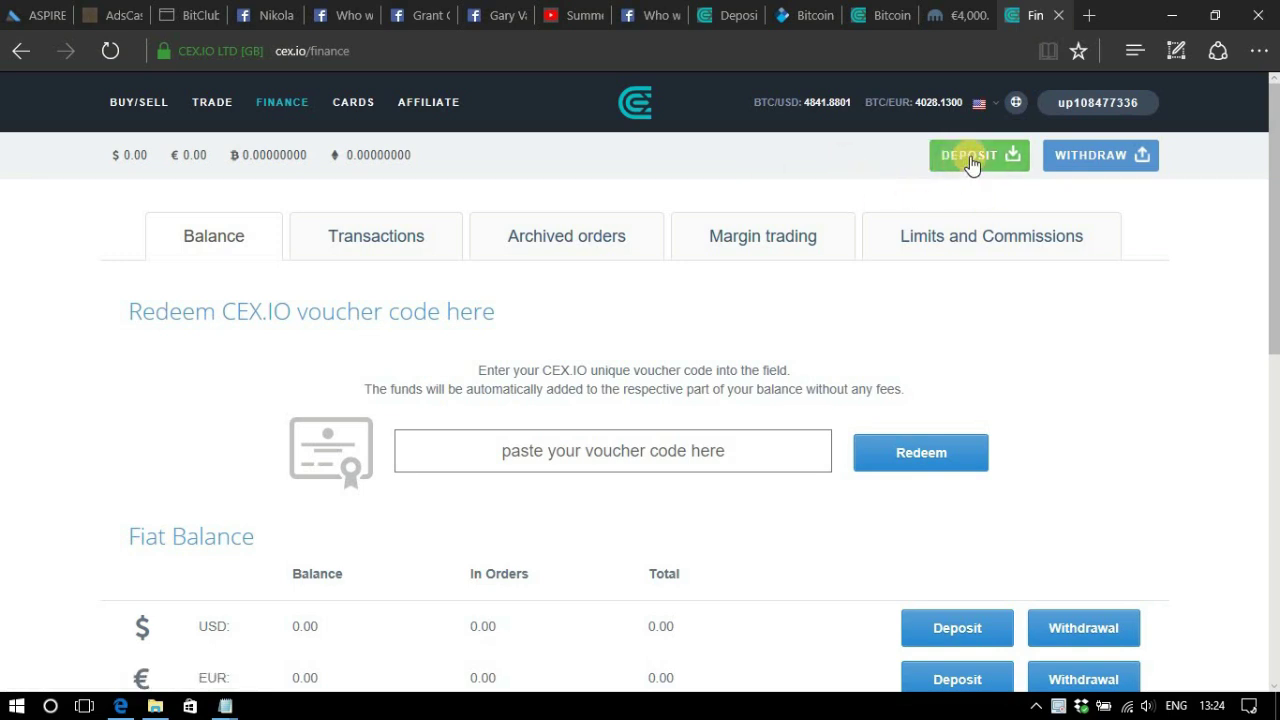
Open the Deposit form from the top of the Finance page.
{"action": "left_click", "coordinate": [976, 160]}
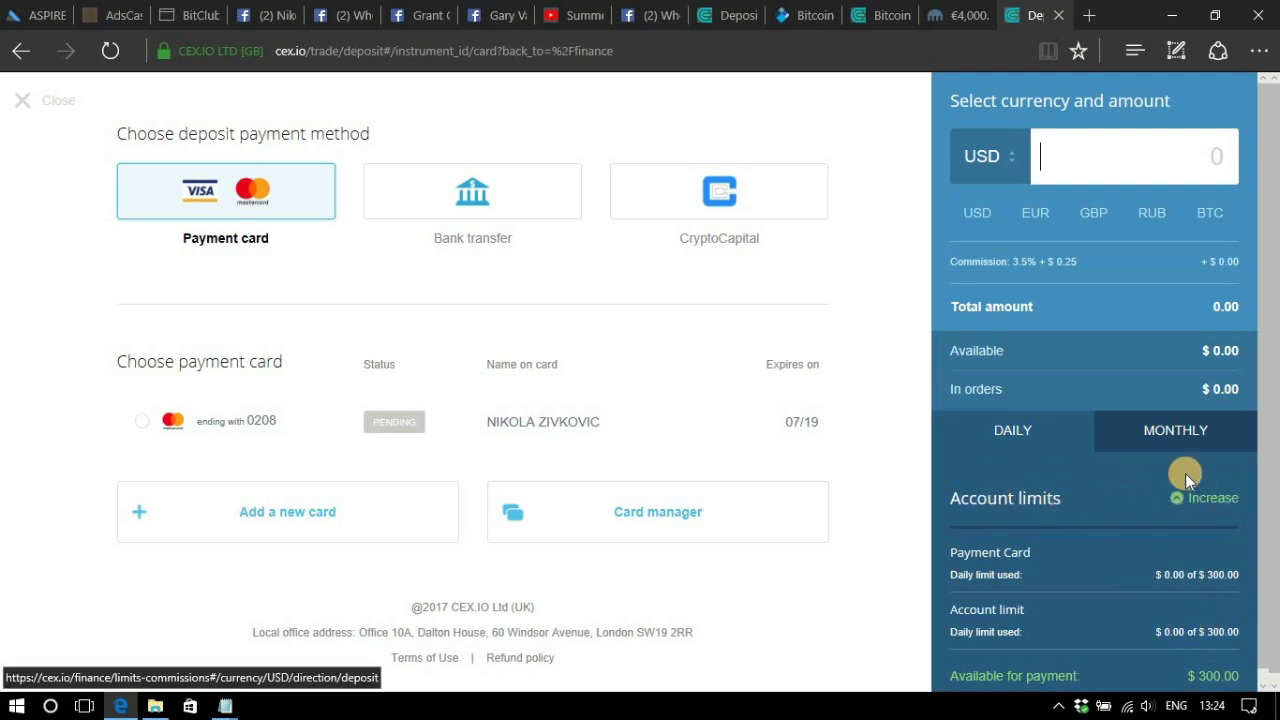
Open the account-limit increase overview and review the Basic versus Verified limits tables.
{"action": "left_click", "coordinate": [1210, 497]}
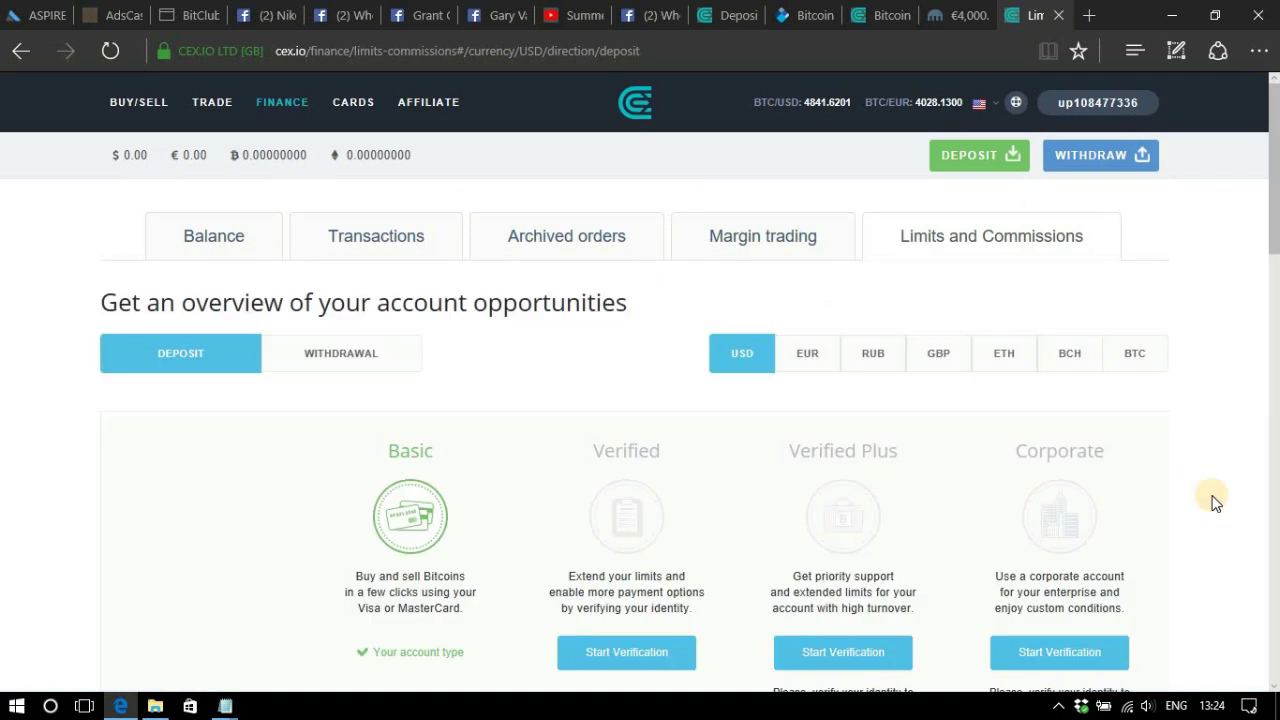
{"action": "scroll", "coordinate": [520, 400], "scroll_direction": "down", "scroll_amount": 2}
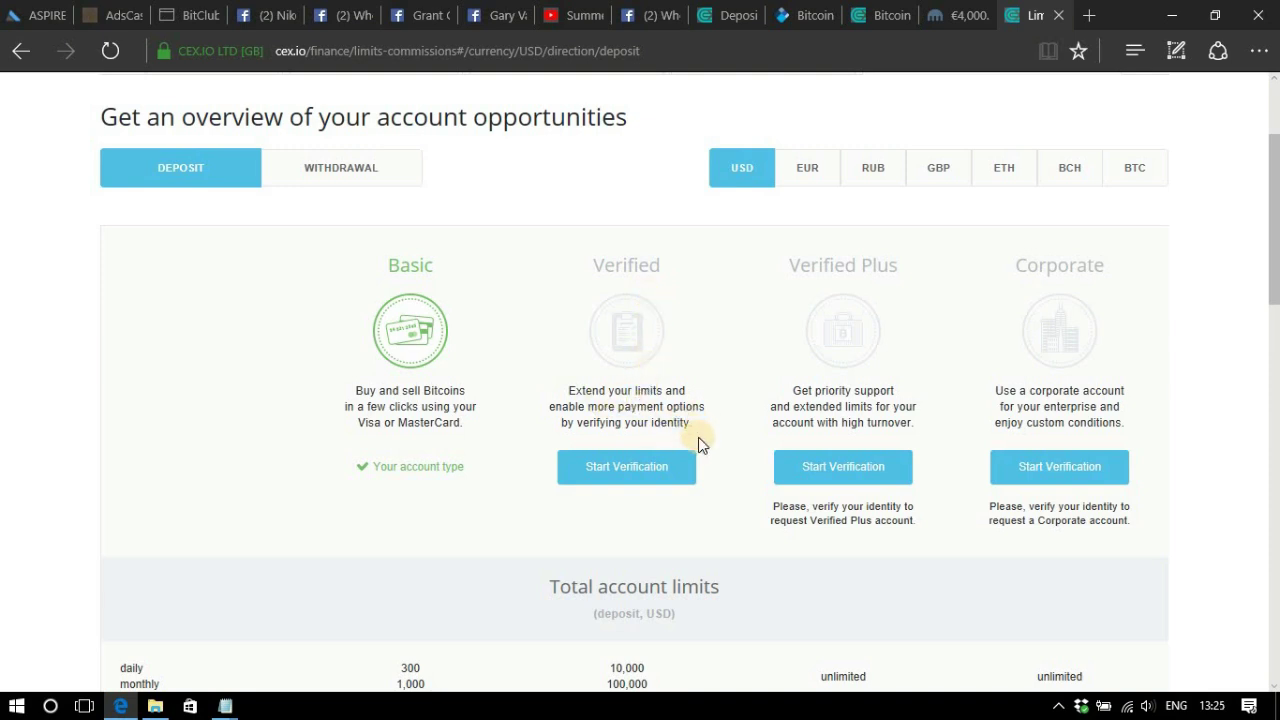
{"action": "scroll", "coordinate": [654, 486], "scroll_direction": "down", "scroll_amount": 2}
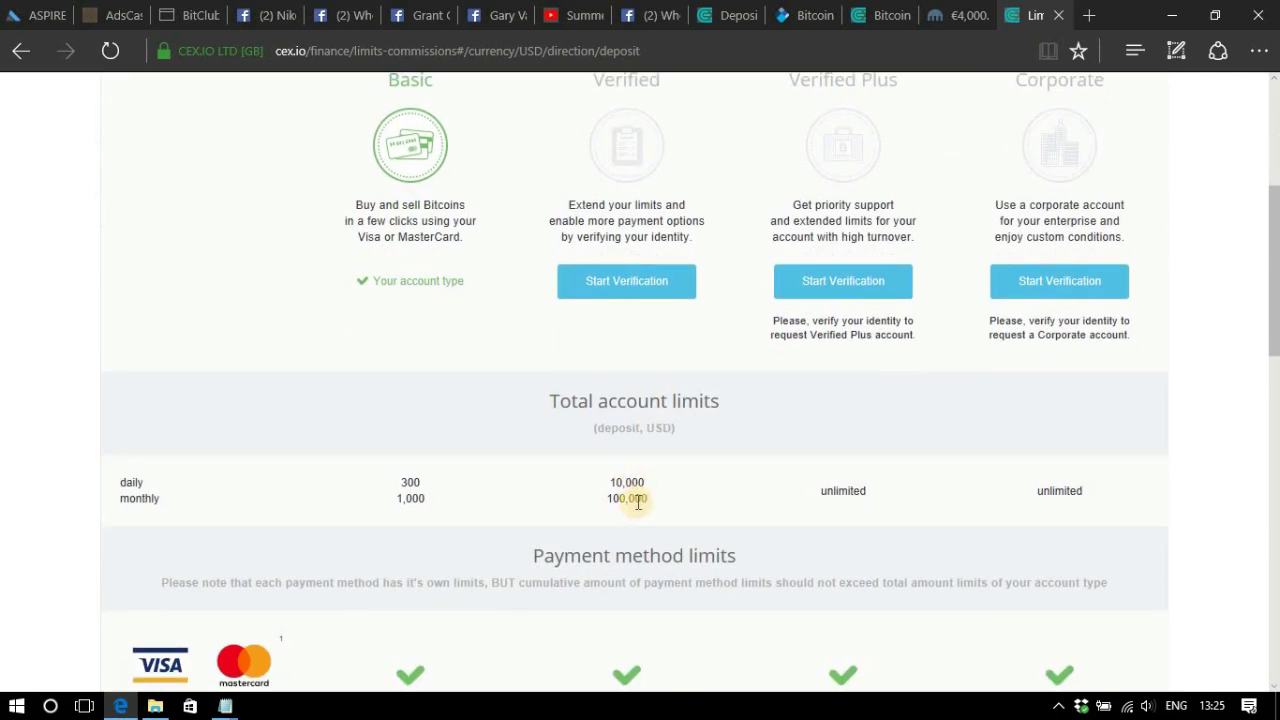
{"action": "scroll", "coordinate": [638, 502], "scroll_direction": "down", "scroll_amount": 5}
{"action": "scroll", "coordinate": [638, 502], "scroll_direction": "up", "scroll_amount": 3}
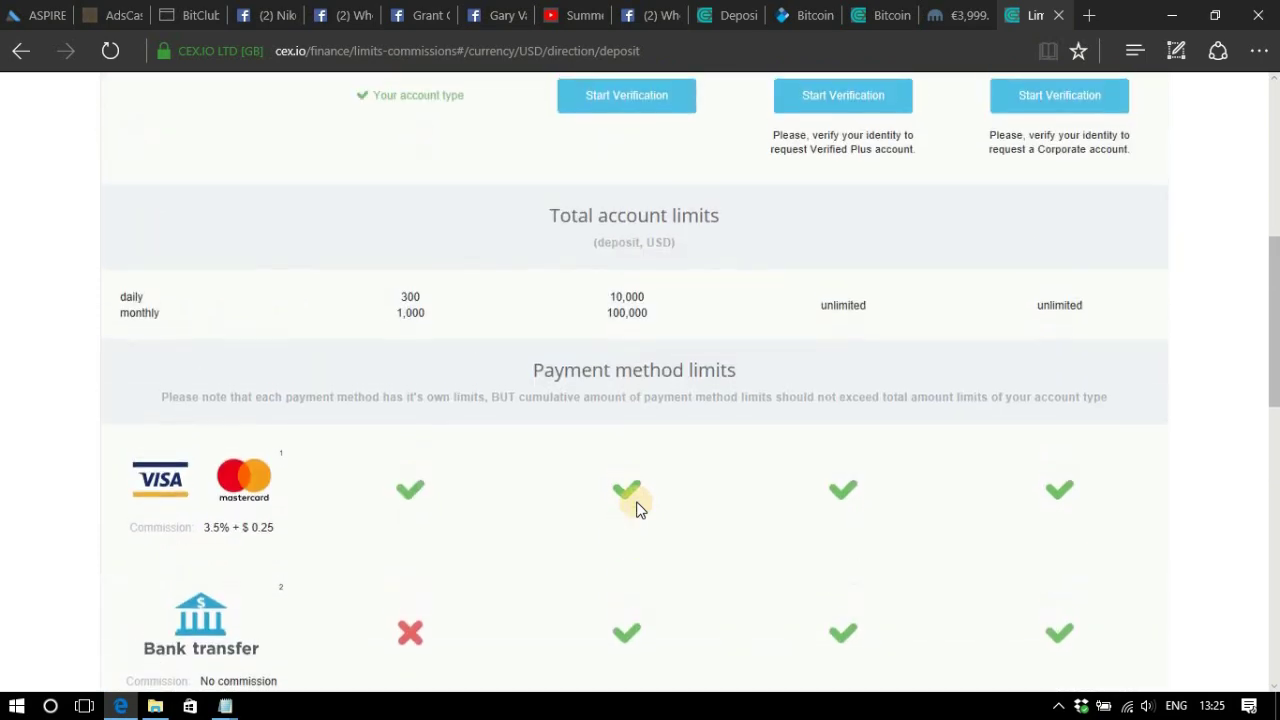
{"action": "scroll", "coordinate": [638, 508], "scroll_direction": "up", "scroll_amount": 6}
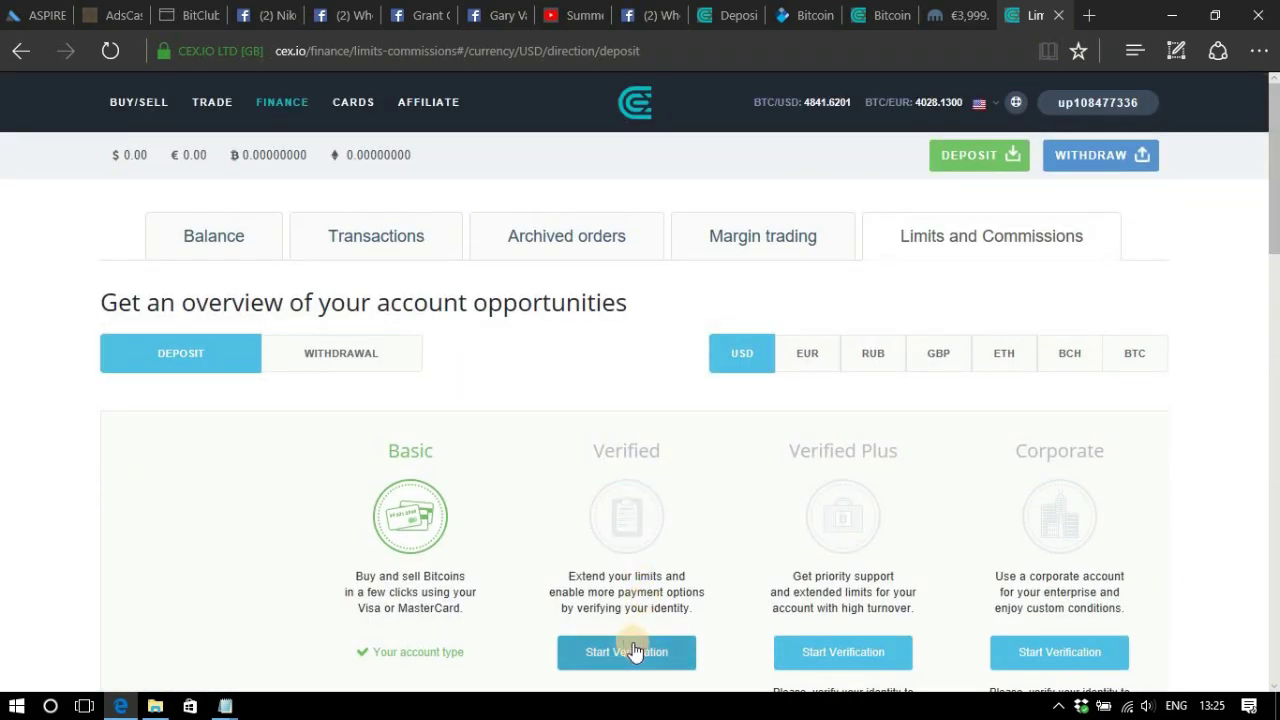
Start Verified-tier verification, choose Serbia as issuing country and paste the document serial number.
{"action": "left_click", "coordinate": [633, 651]}
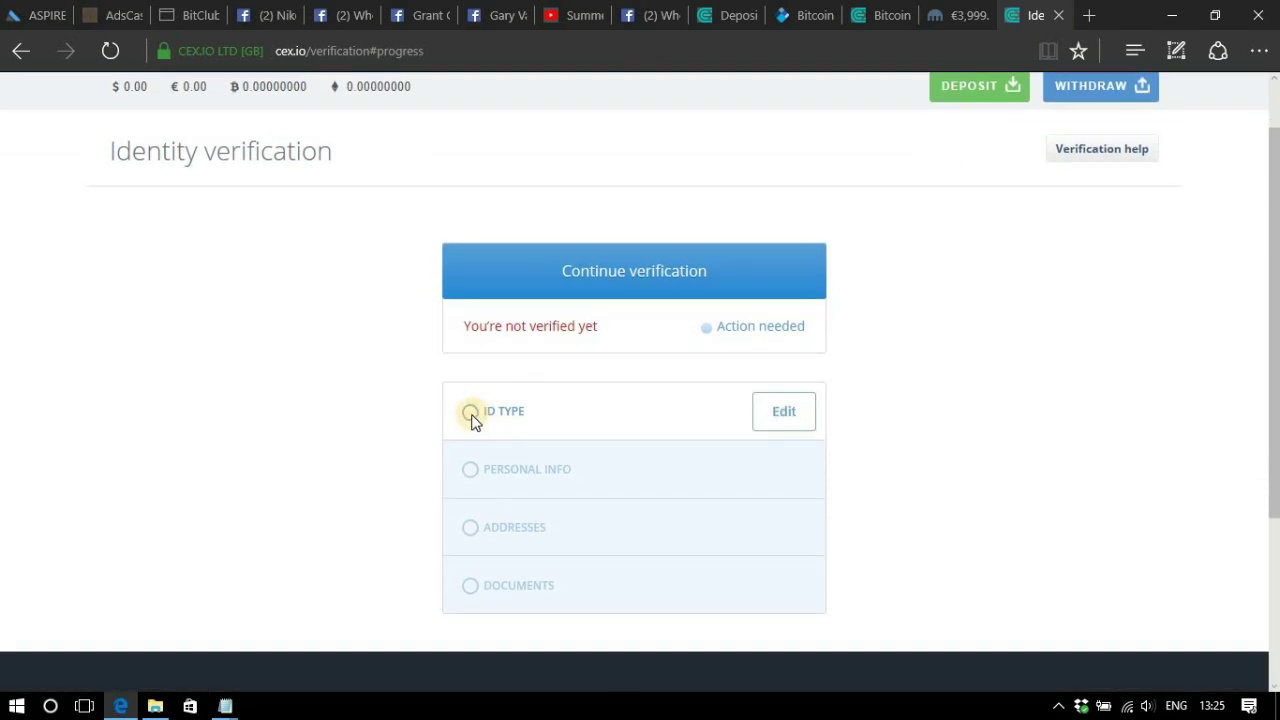
{"action": "left_click", "coordinate": [783, 410]}
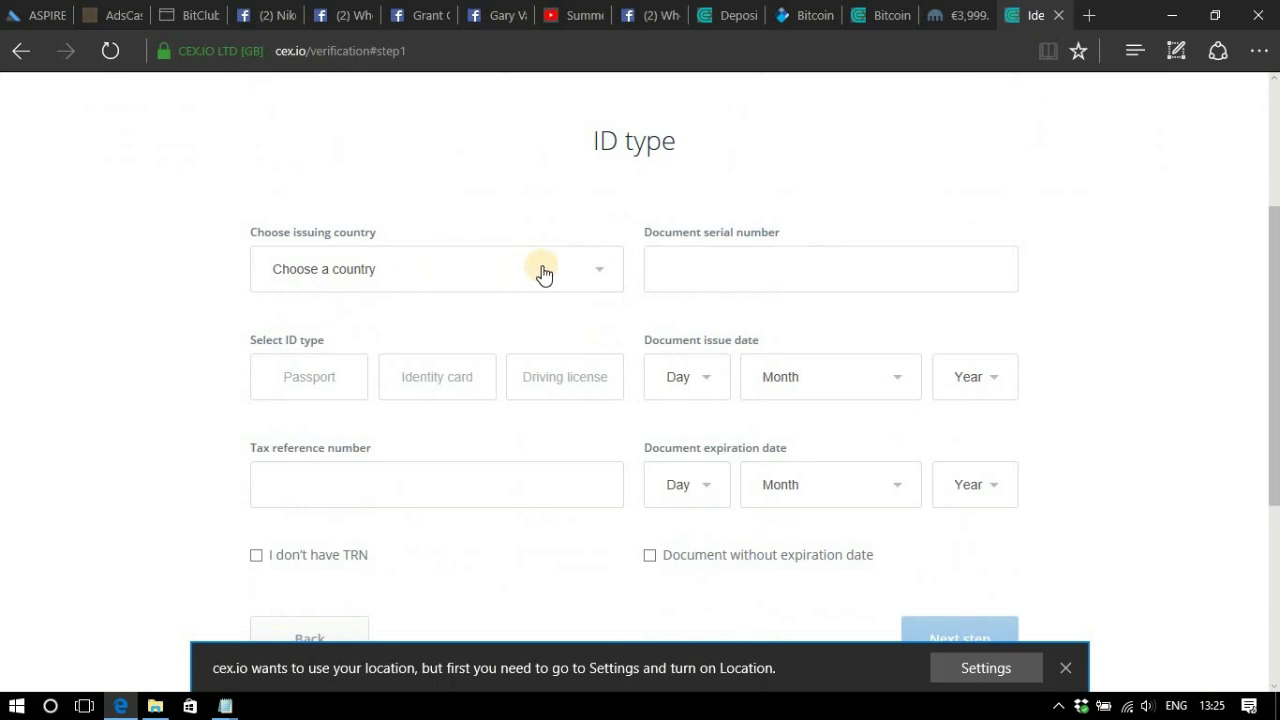
{"action": "left_click", "coordinate": [594, 266]}
{"action": "left_click_drag", "start_coordinate": [612, 255], "coordinate": [606, 605]}
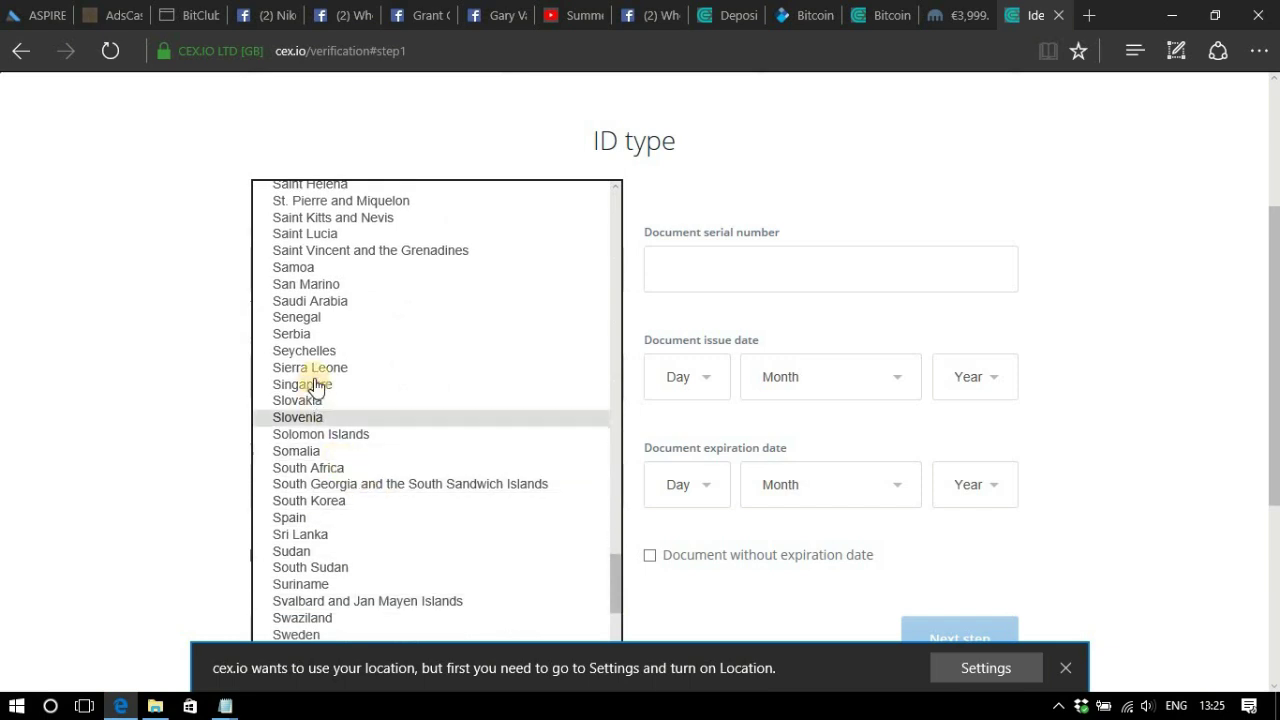
{"action": "left_click", "coordinate": [319, 331]}
{"action": "left_click", "coordinate": [319, 331]}
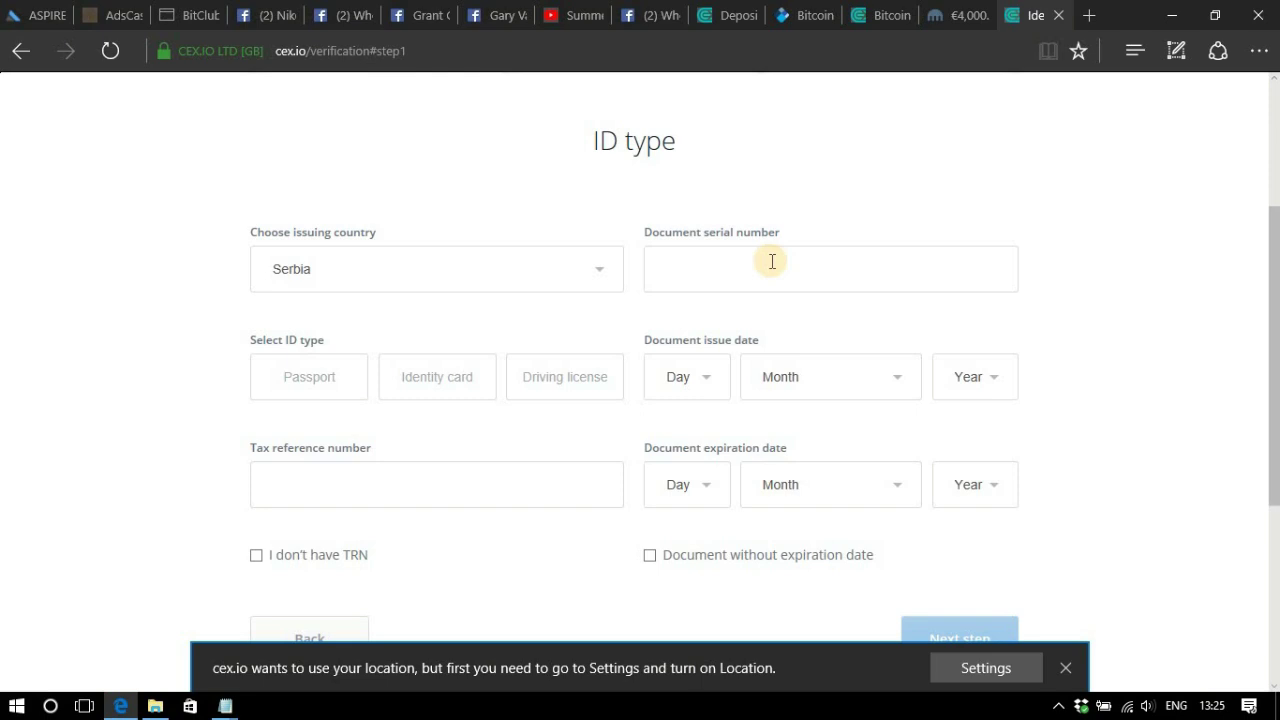
{"action": "left_click", "coordinate": [772, 261]}
{"action": "key", "text": "ctrl+v"}
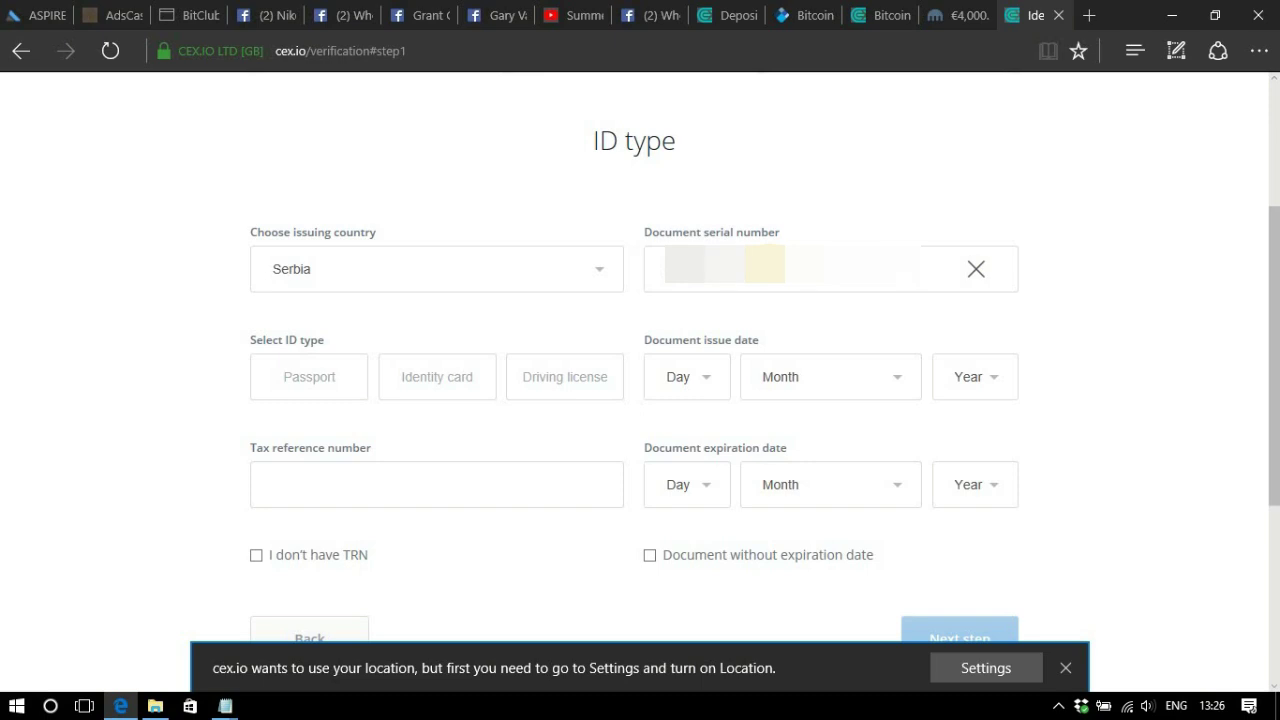
Choose Identity card as the ID type with issue date 24 January 2012.
{"action": "left_click", "coordinate": [440, 386]}
{"action": "left_click", "coordinate": [708, 378]}
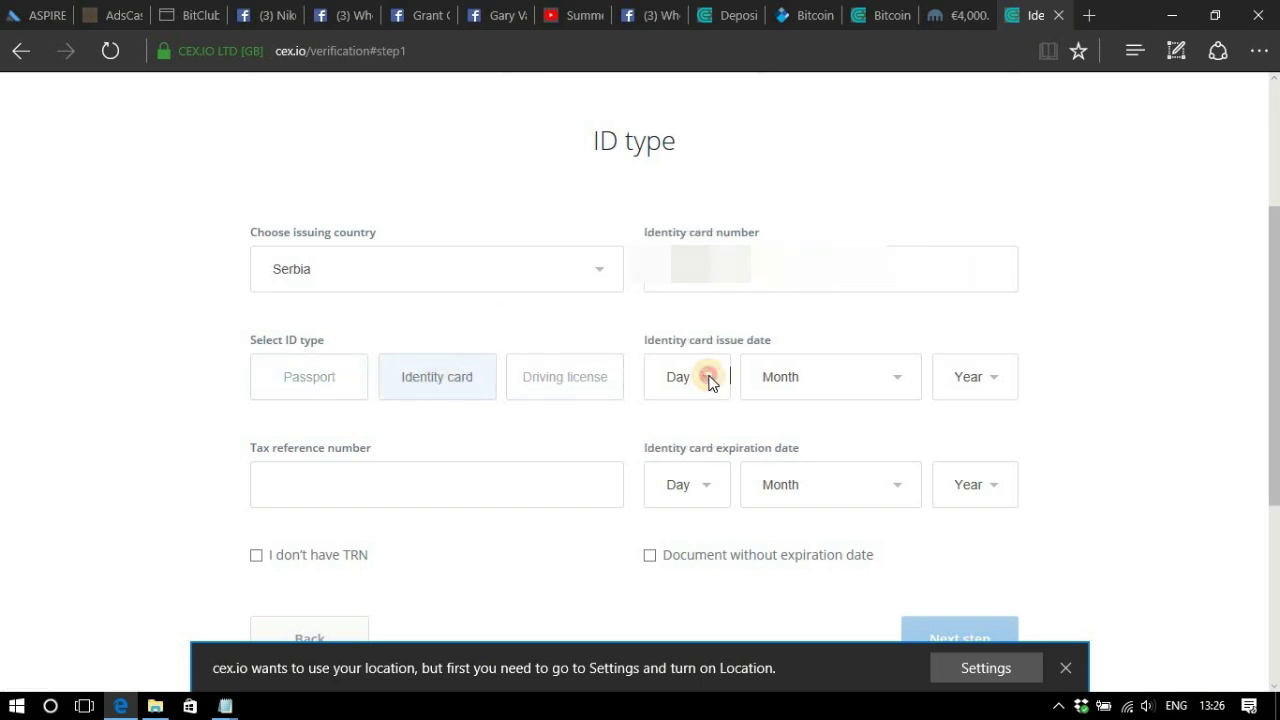
{"action": "left_click", "coordinate": [686, 509]}
{"action": "left_click", "coordinate": [814, 375]}
{"action": "left_click", "coordinate": [814, 403]}
{"action": "left_click", "coordinate": [975, 376]}
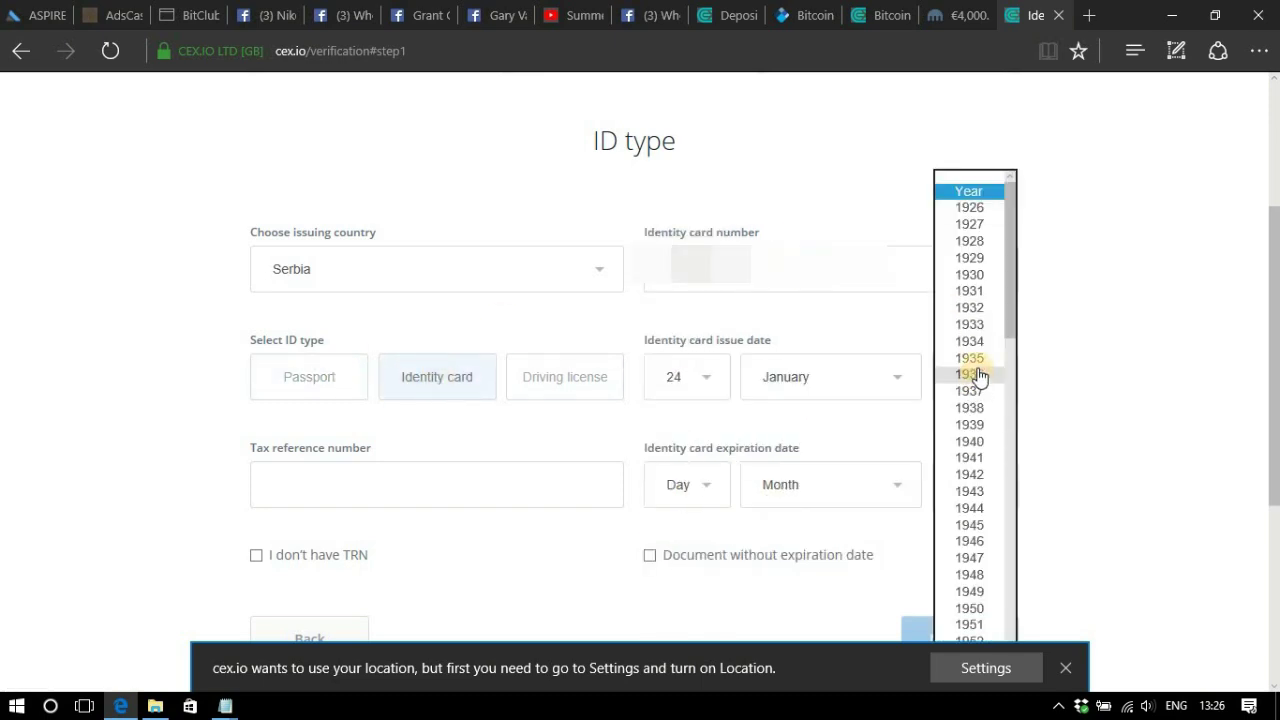
{"action": "scroll", "coordinate": [980, 423], "scroll_direction": "down", "scroll_amount": 10}
{"action": "left_click", "coordinate": [973, 574]}
Tick 'I don't have TRN' and set the expiry date to 24 January 2022.
{"action": "left_click", "coordinate": [255, 555]}
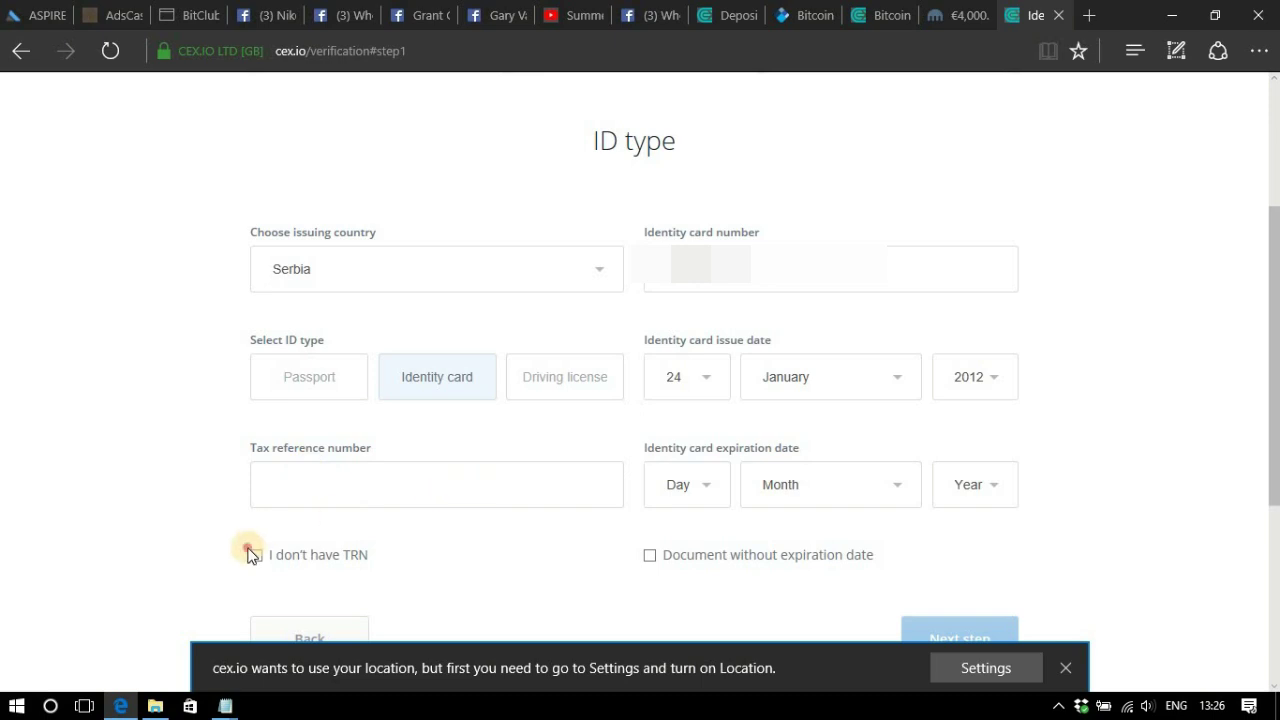
{"action": "left_click", "coordinate": [706, 490]}
{"action": "left_click", "coordinate": [711, 585]}
{"action": "left_click", "coordinate": [790, 490]}
{"action": "left_click", "coordinate": [793, 491]}
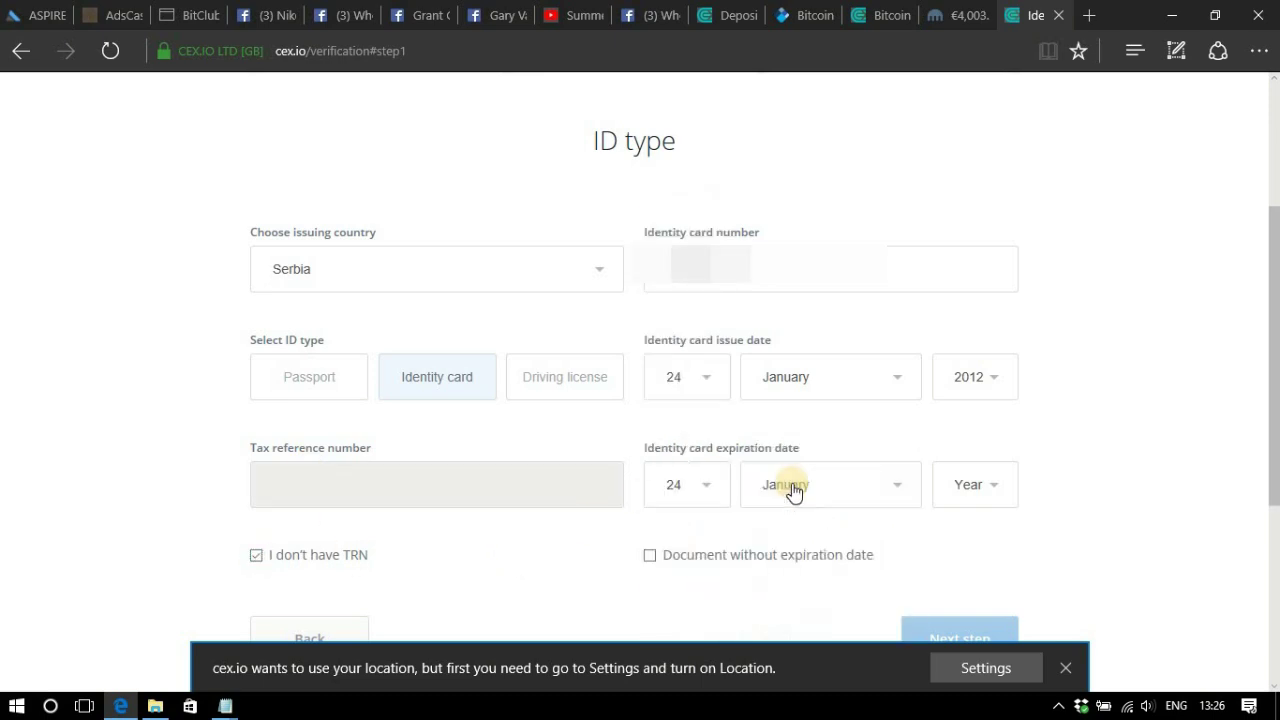
{"action": "left_click", "coordinate": [975, 484]}
{"action": "left_click", "coordinate": [970, 225]}
{"action": "scroll", "coordinate": [569, 611], "scroll_direction": "down", "scroll_amount": 3}
{"action": "left_click", "coordinate": [960, 455]}
{"action": "left_click", "coordinate": [378, 458]}
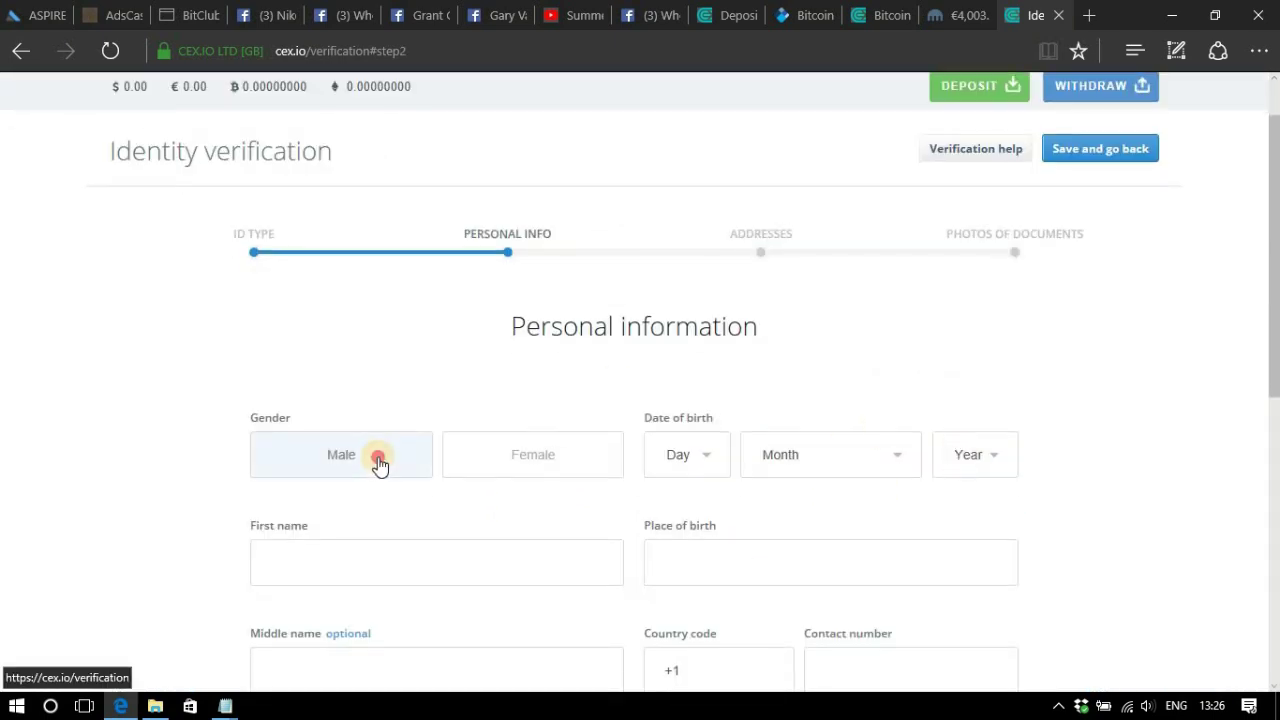
{"action": "left_click", "coordinate": [686, 455]}
{"action": "left_click", "coordinate": [686, 471]}
{"action": "left_click", "coordinate": [790, 455]}
{"action": "left_click", "coordinate": [771, 537]}
{"action": "left_click", "coordinate": [972, 455]}
{"action": "scroll", "coordinate": [956, 490], "scroll_direction": "down", "scroll_amount": 8}
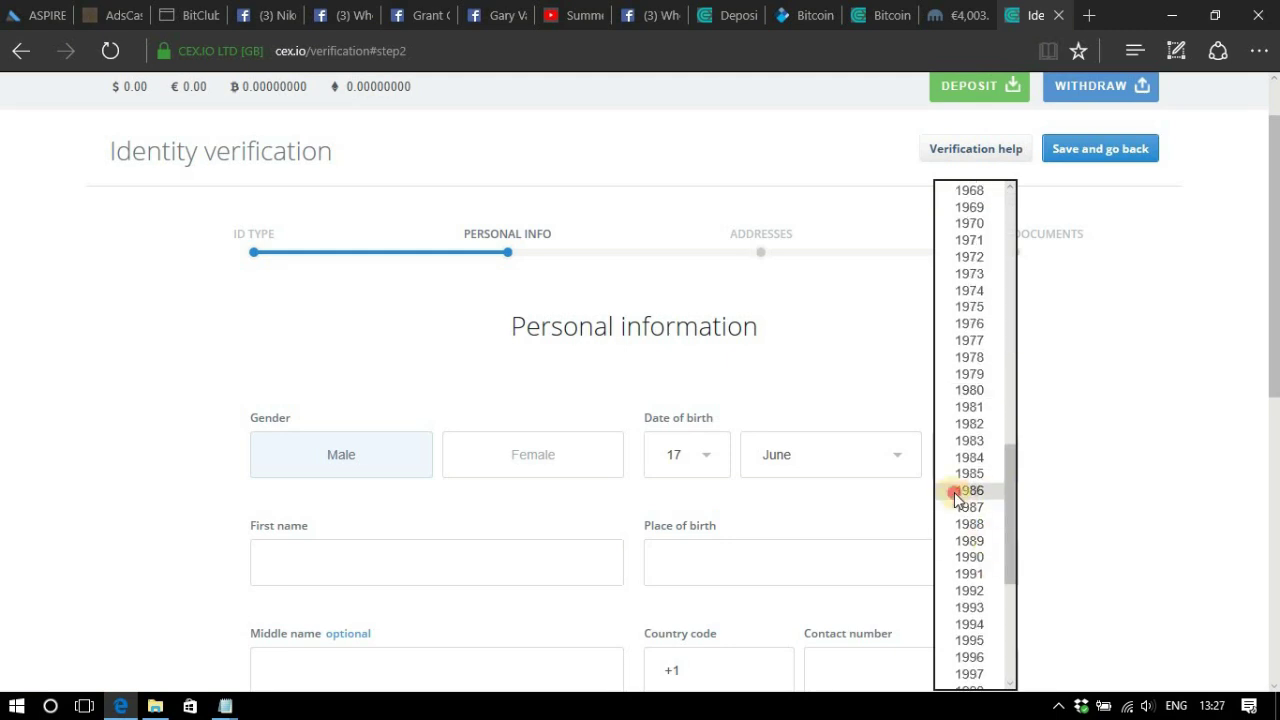
{"action": "left_click", "coordinate": [966, 490]}
Enter the first name, last name, place of birth and +381 country code, then submit.
{"action": "left_click", "coordinate": [372, 563]}
{"action": "key", "text": "Tab"}
{"action": "key", "text": "Tab"}
{"action": "scroll", "coordinate": [371, 571], "scroll_direction": "down", "scroll_amount": 3}
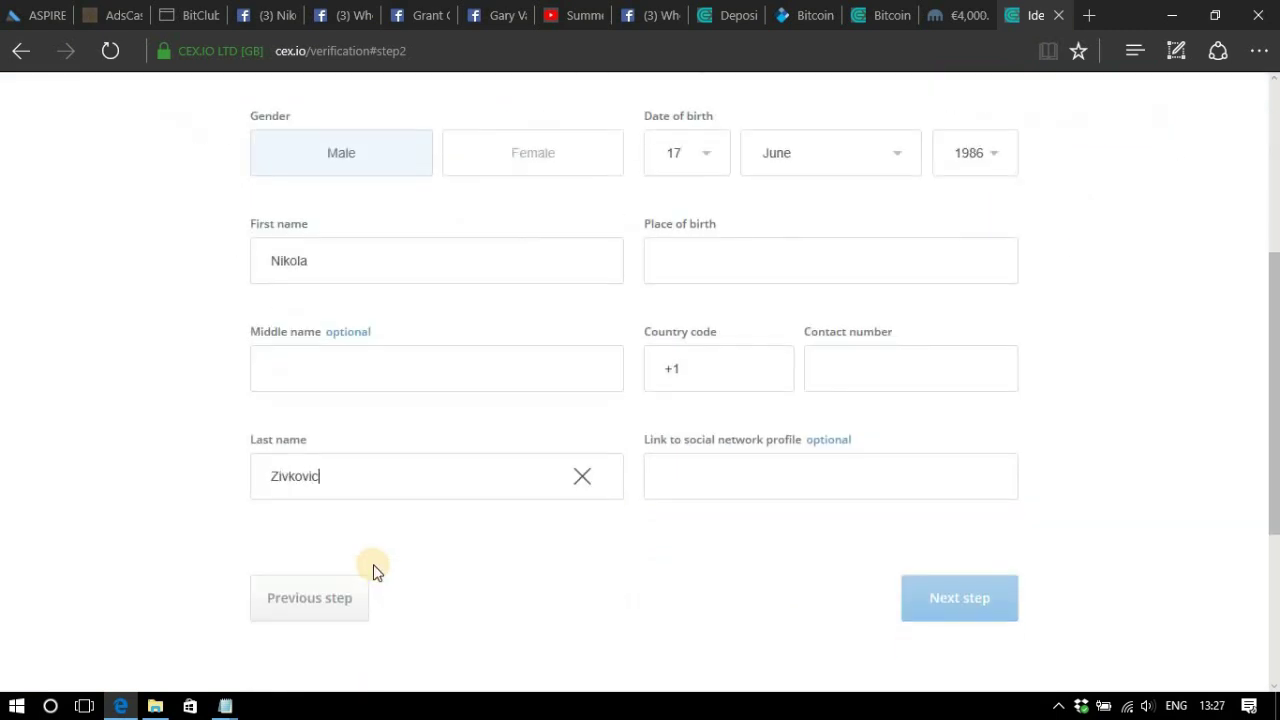
{"action": "left_click", "coordinate": [691, 259]}
{"action": "type", "text": "Krusevac"}
{"action": "double_click", "coordinate": [737, 379]}
{"action": "type", "text": "+381"}
{"action": "left_click", "coordinate": [868, 362]}
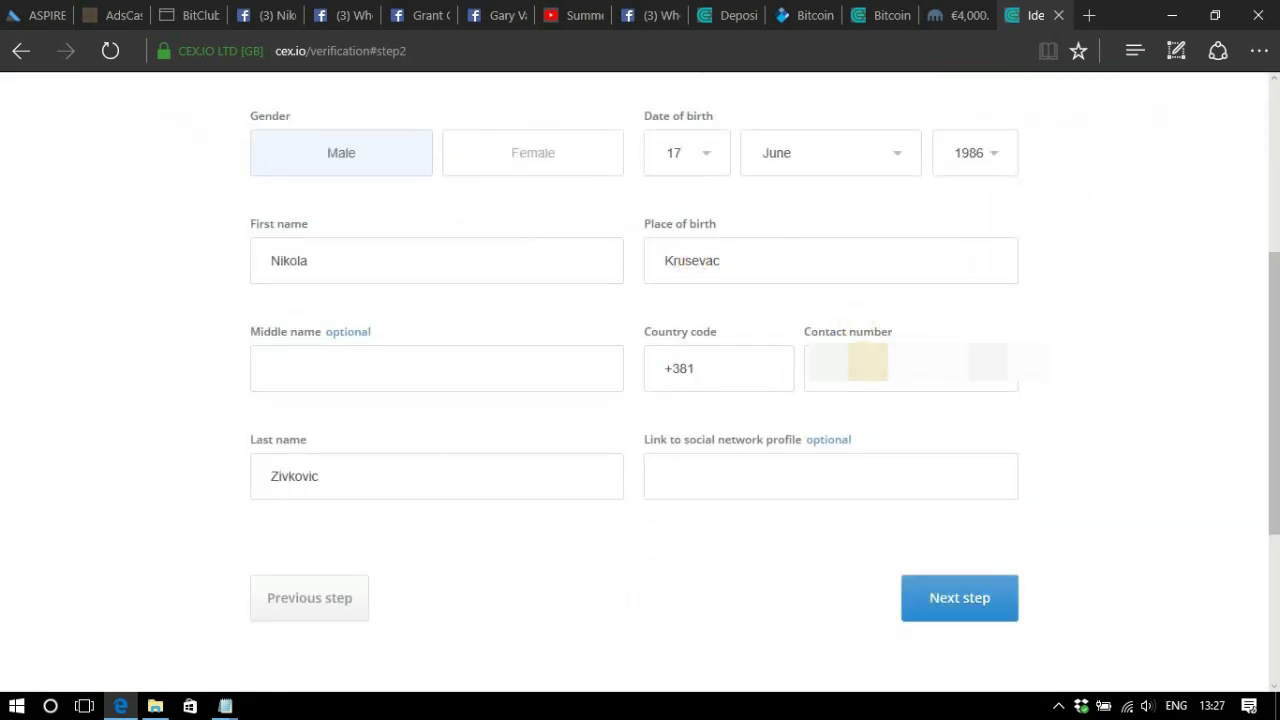
{"action": "left_click", "coordinate": [960, 597]}
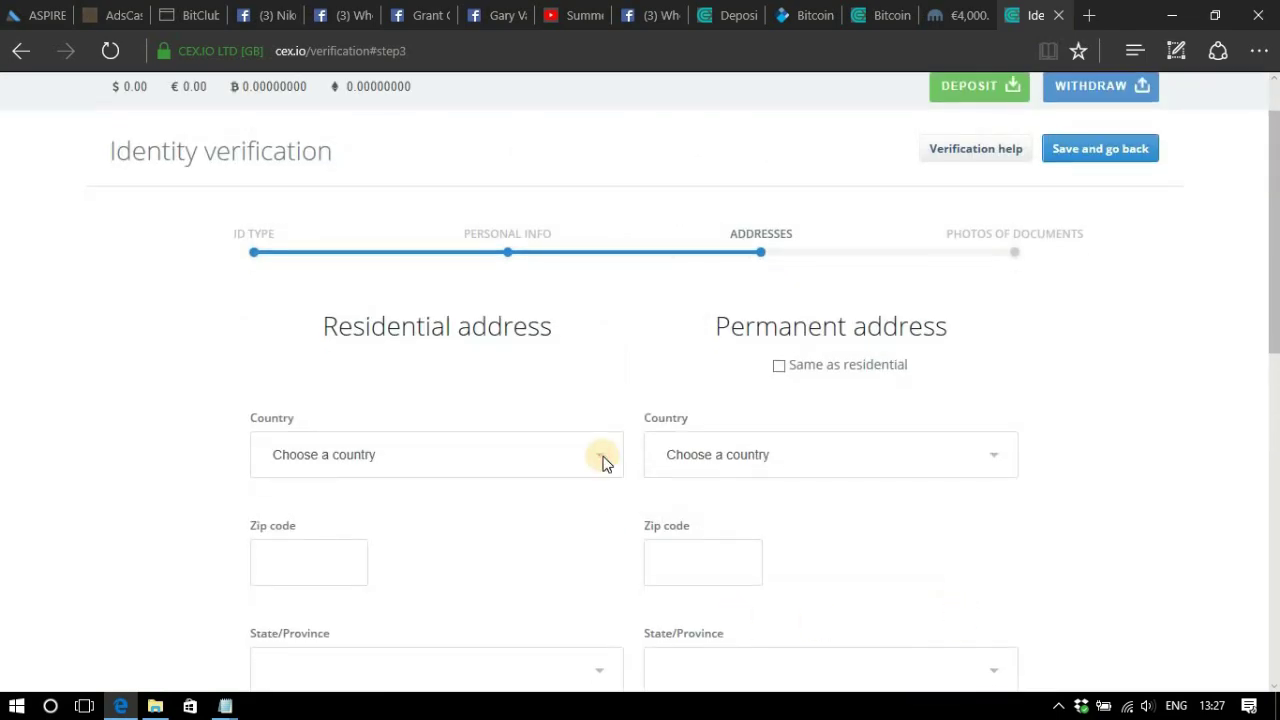
Set residential country Serbia, permanent address same as residential, the zip code and Sumadija and Western Serbia.
{"action": "left_click", "coordinate": [603, 463]}
{"action": "left_click_drag", "start_coordinate": [608, 363], "coordinate": [608, 557]}
{"action": "left_click", "coordinate": [300, 449]}
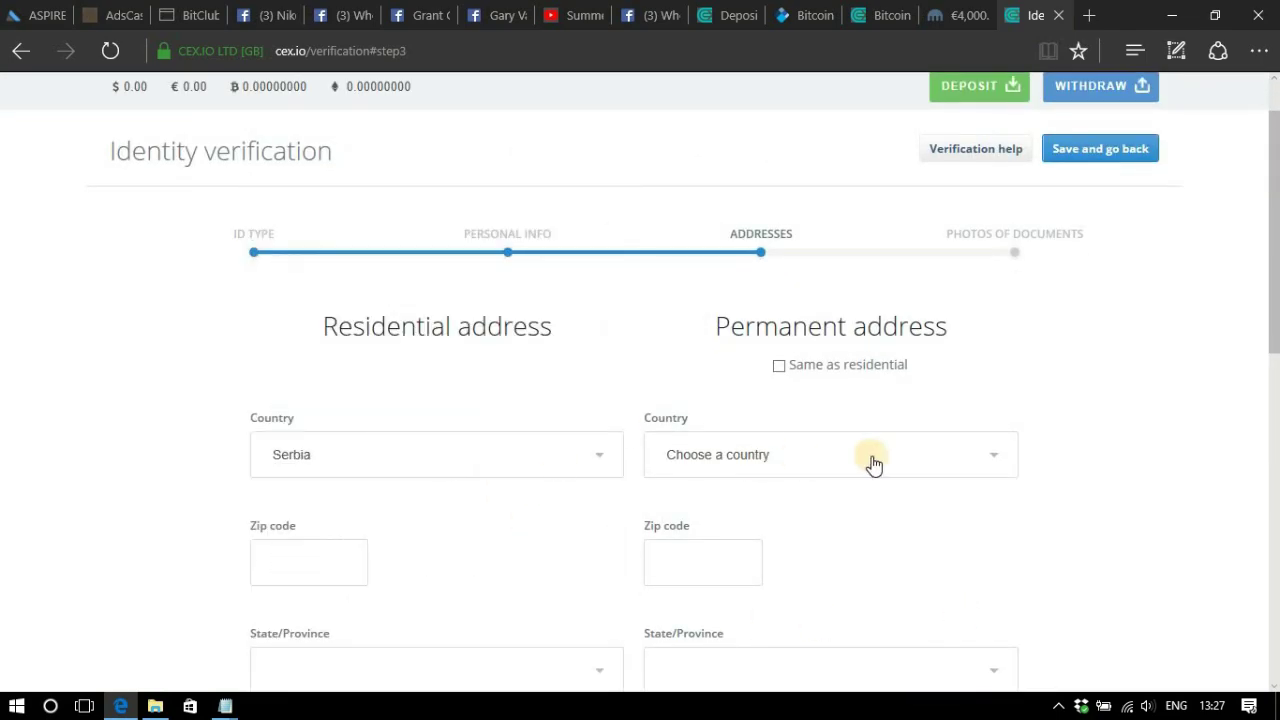
{"action": "left_click", "coordinate": [779, 365]}
{"action": "left_click", "coordinate": [306, 560]}
{"action": "type", "text": "3700"}
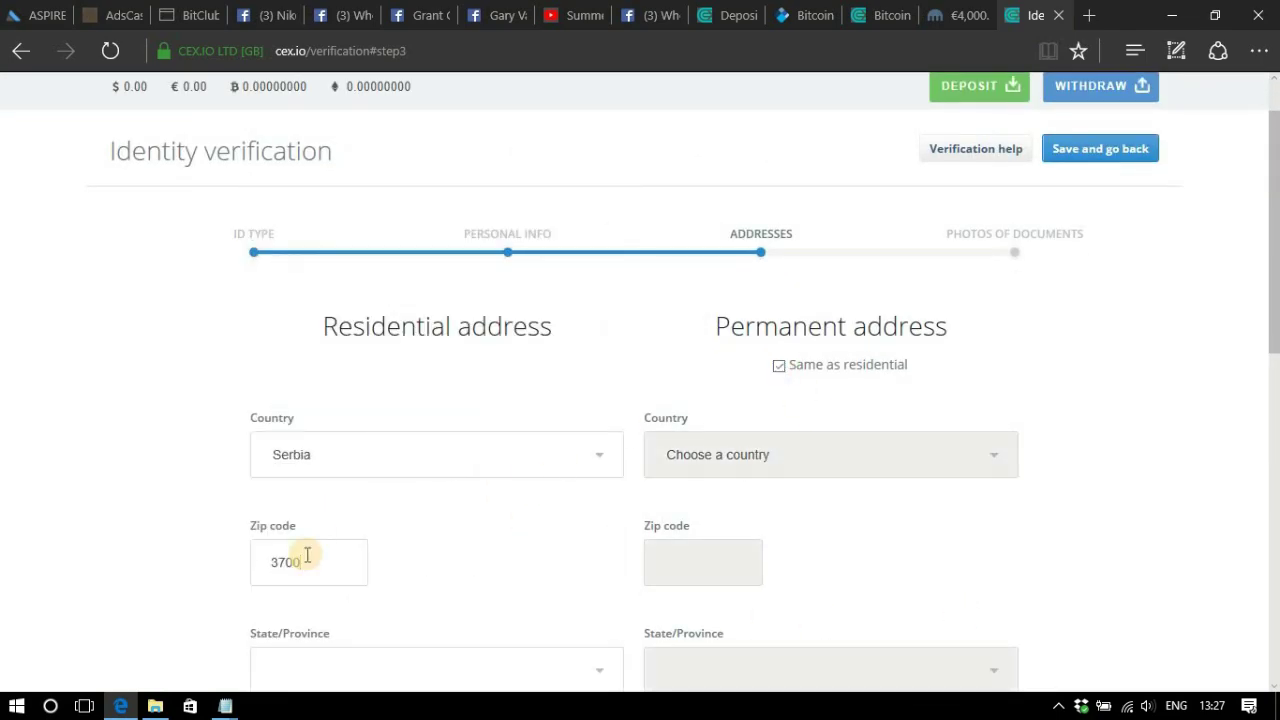
{"action": "type", "text": "0"}
{"action": "scroll", "coordinate": [375, 566], "scroll_direction": "down", "scroll_amount": 2}
{"action": "left_click", "coordinate": [471, 477]}
{"action": "left_click", "coordinate": [437, 511]}
Fill in the residential city and street address.
{"action": "left_click", "coordinate": [323, 586]}
{"action": "type", "text": "Krusevac"}
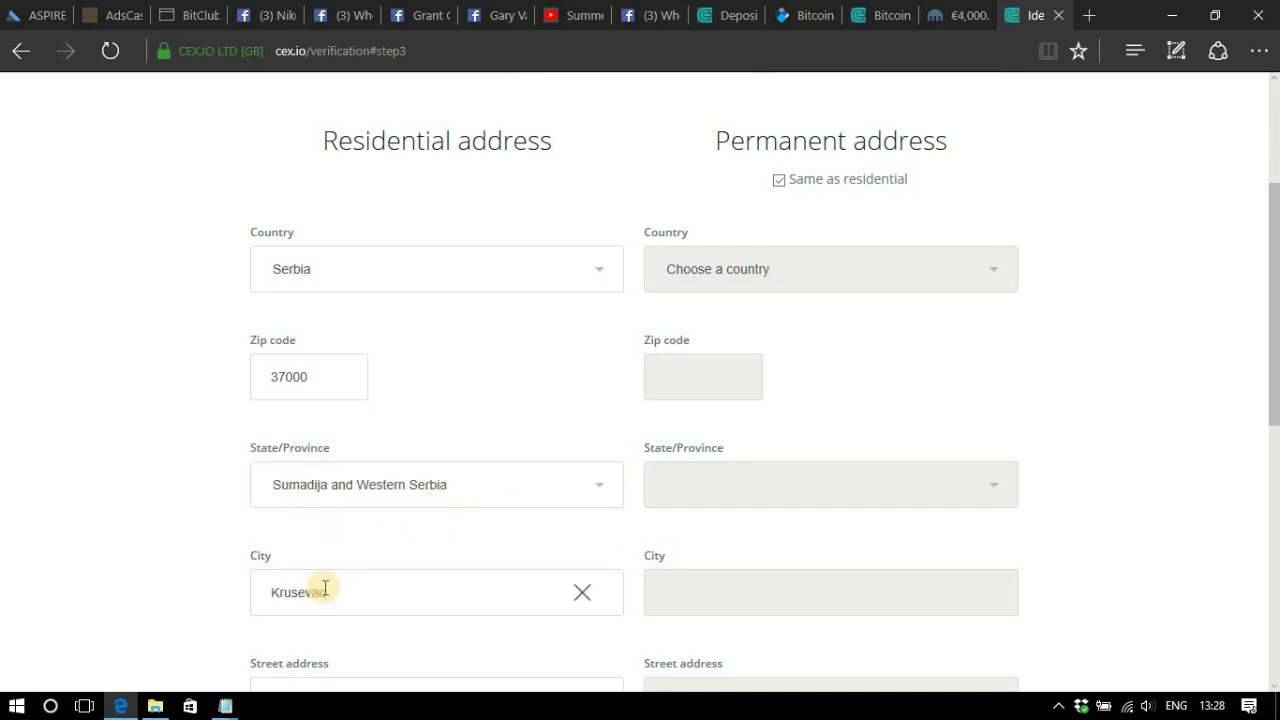
{"action": "scroll", "coordinate": [325, 588], "scroll_direction": "down", "scroll_amount": 2}
{"action": "left_click", "coordinate": [343, 514]}
{"action": "scroll", "coordinate": [534, 609], "scroll_direction": "down", "scroll_amount": 2}
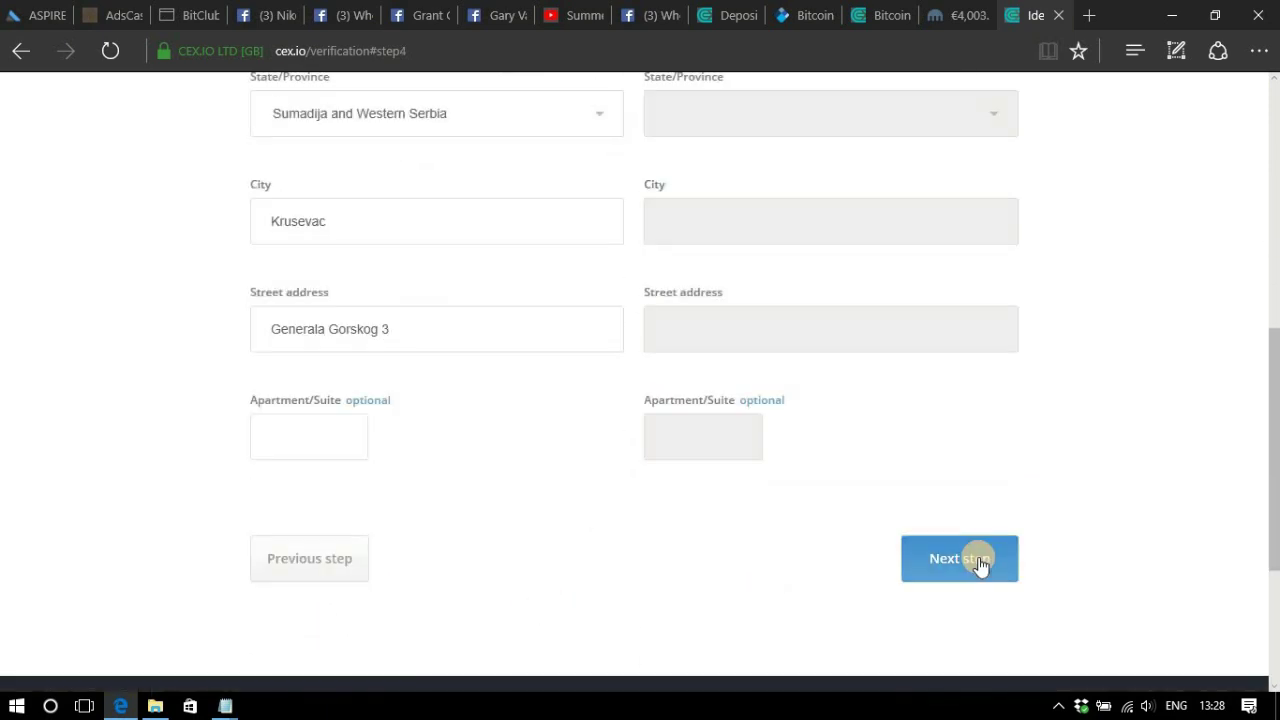
Submit the addresses and check the proof-of-residency document types without choosing one.
{"action": "left_click", "coordinate": [979, 564]}
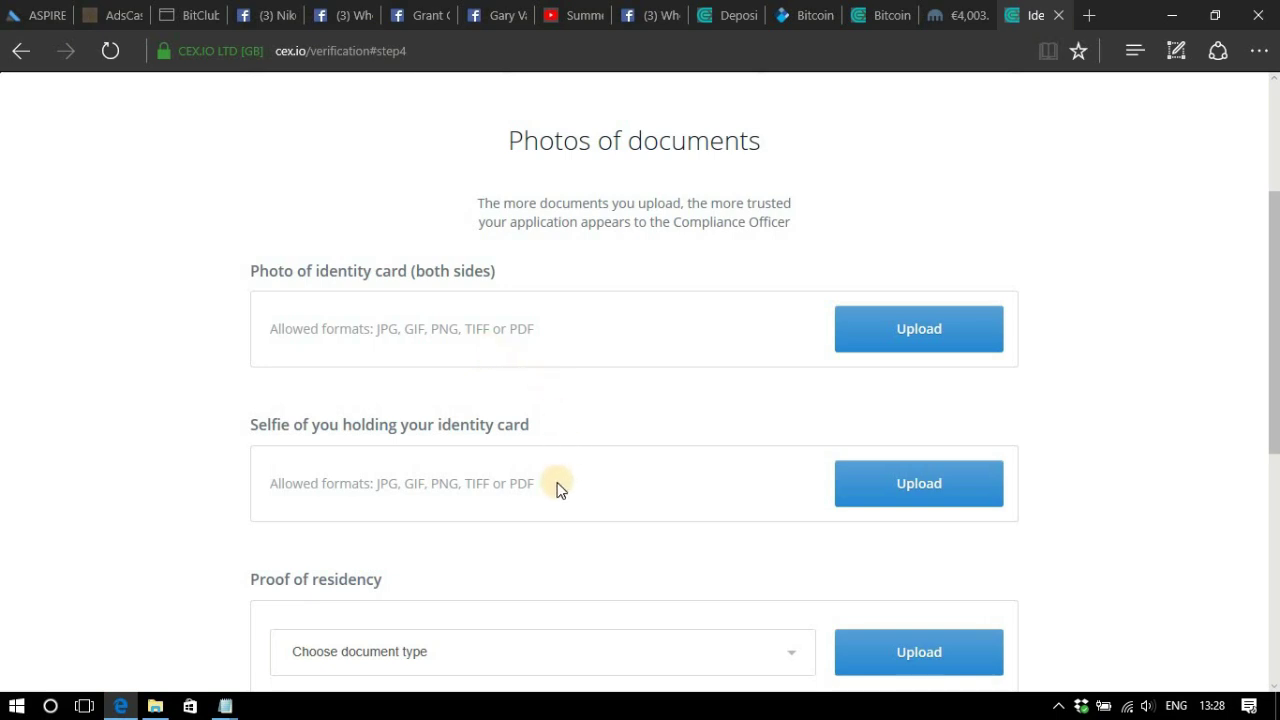
{"action": "scroll", "coordinate": [557, 488], "scroll_direction": "down", "scroll_amount": 1}
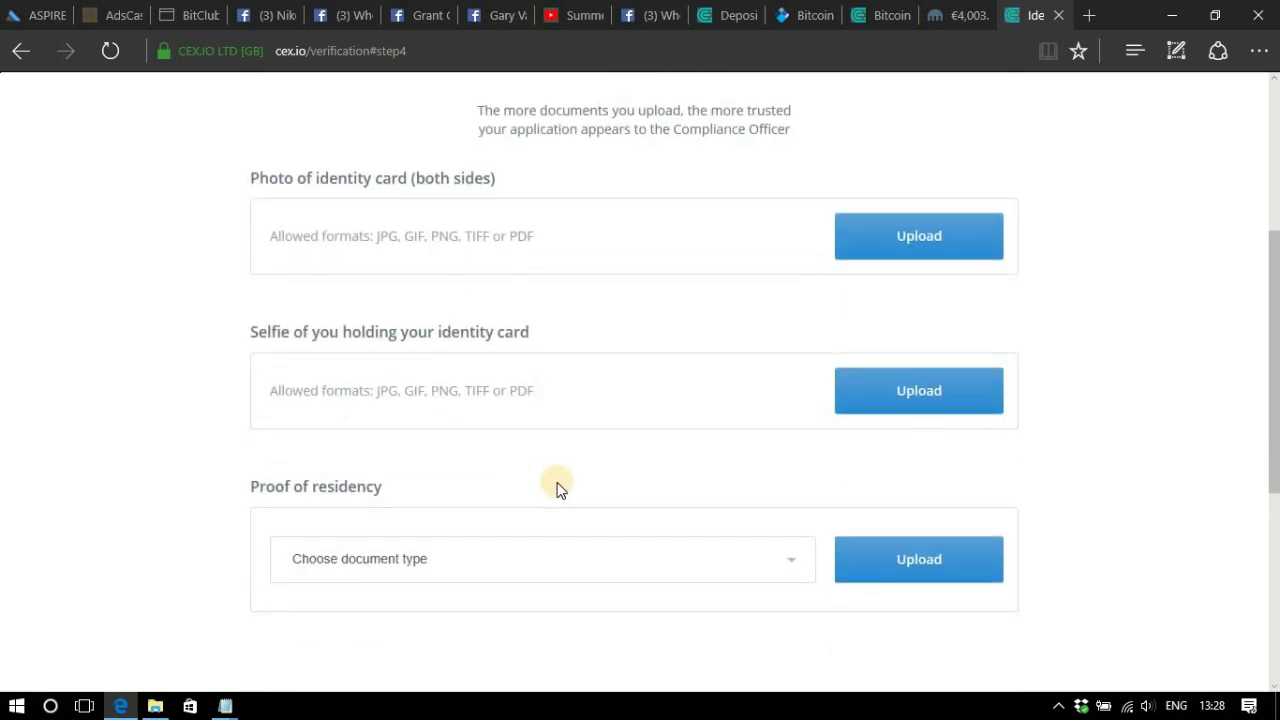
{"action": "left_click", "coordinate": [785, 563]}
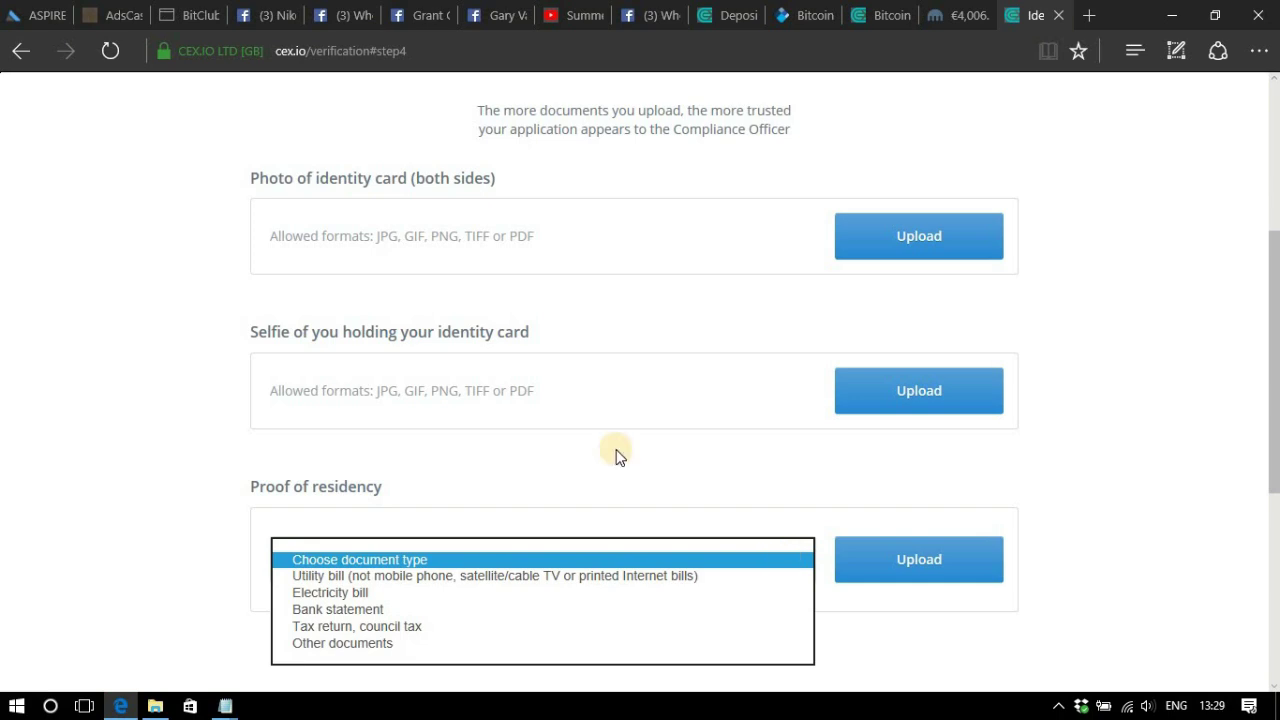
{"action": "left_click", "coordinate": [1206, 481]}
{"action": "scroll", "coordinate": [1180, 470], "scroll_direction": "up", "scroll_amount": 4}
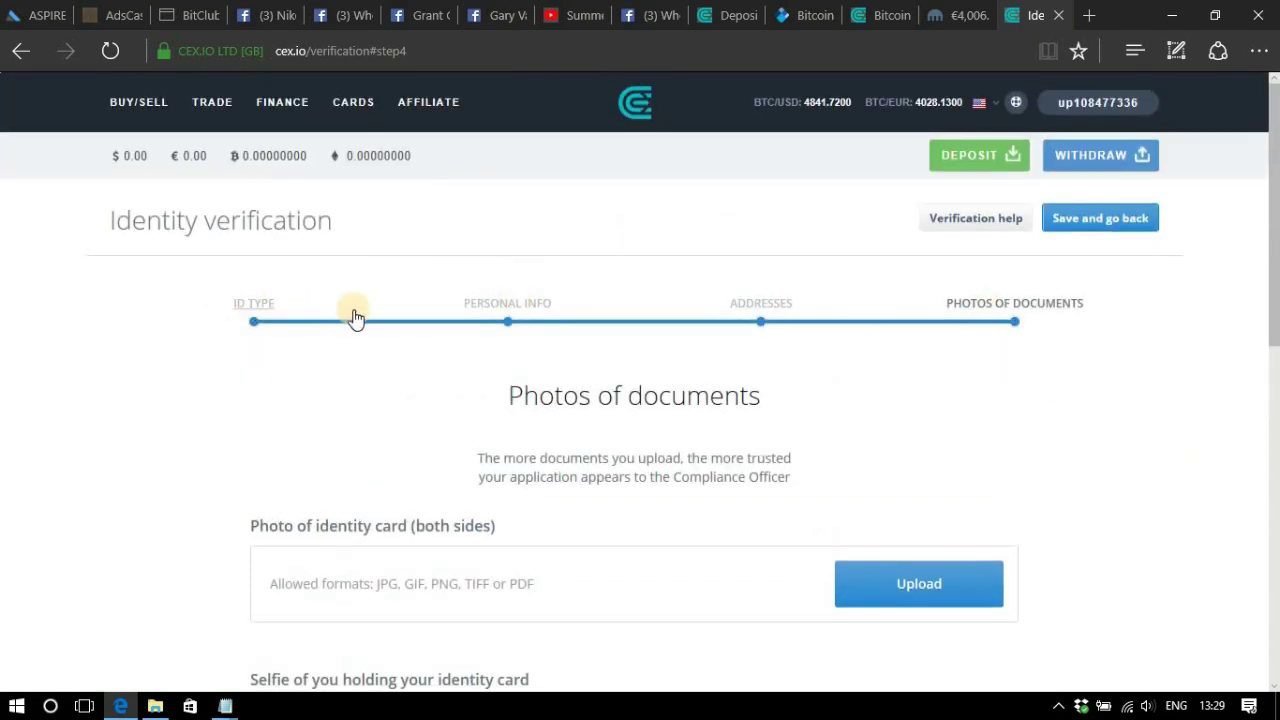
{"action": "scroll", "coordinate": [1046, 410], "scroll_direction": "down", "scroll_amount": 7}
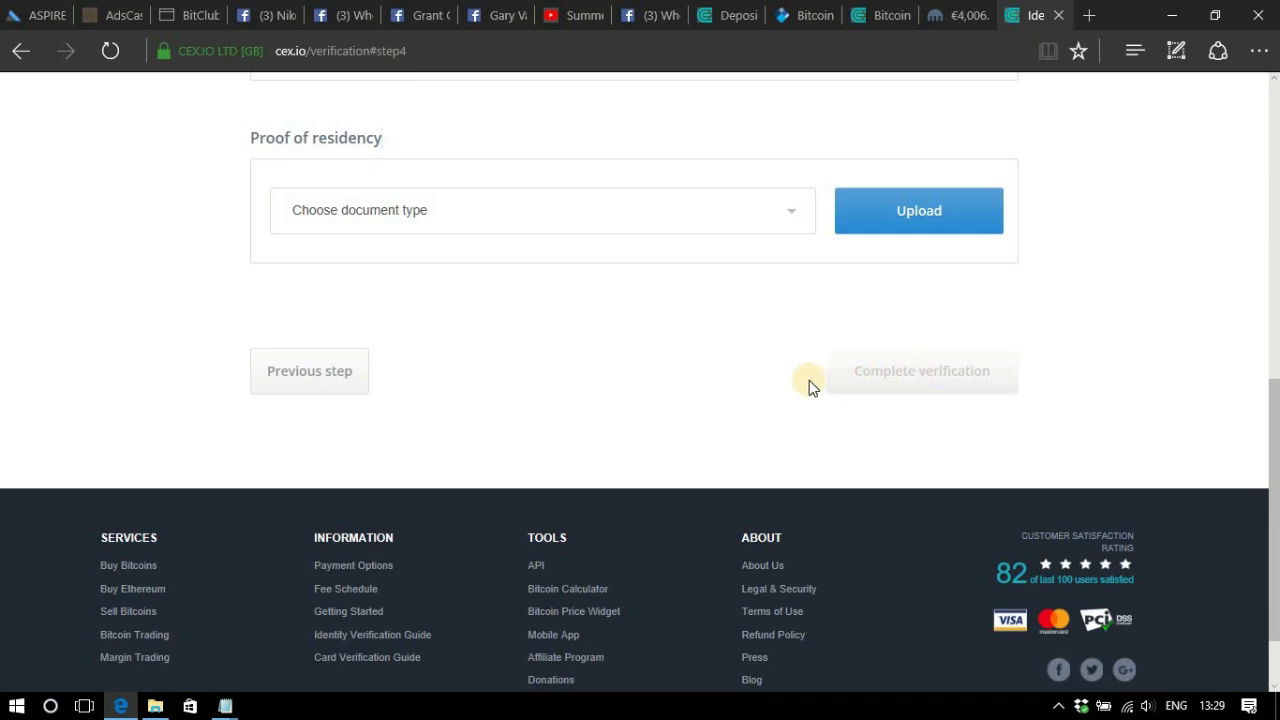
{"action": "scroll", "coordinate": [780, 425], "scroll_direction": "up", "scroll_amount": 1}
{"action": "scroll", "coordinate": [748, 460], "scroll_direction": "up", "scroll_amount": 1}
{"action": "scroll", "coordinate": [733, 470], "scroll_direction": "up", "scroll_amount": 1}
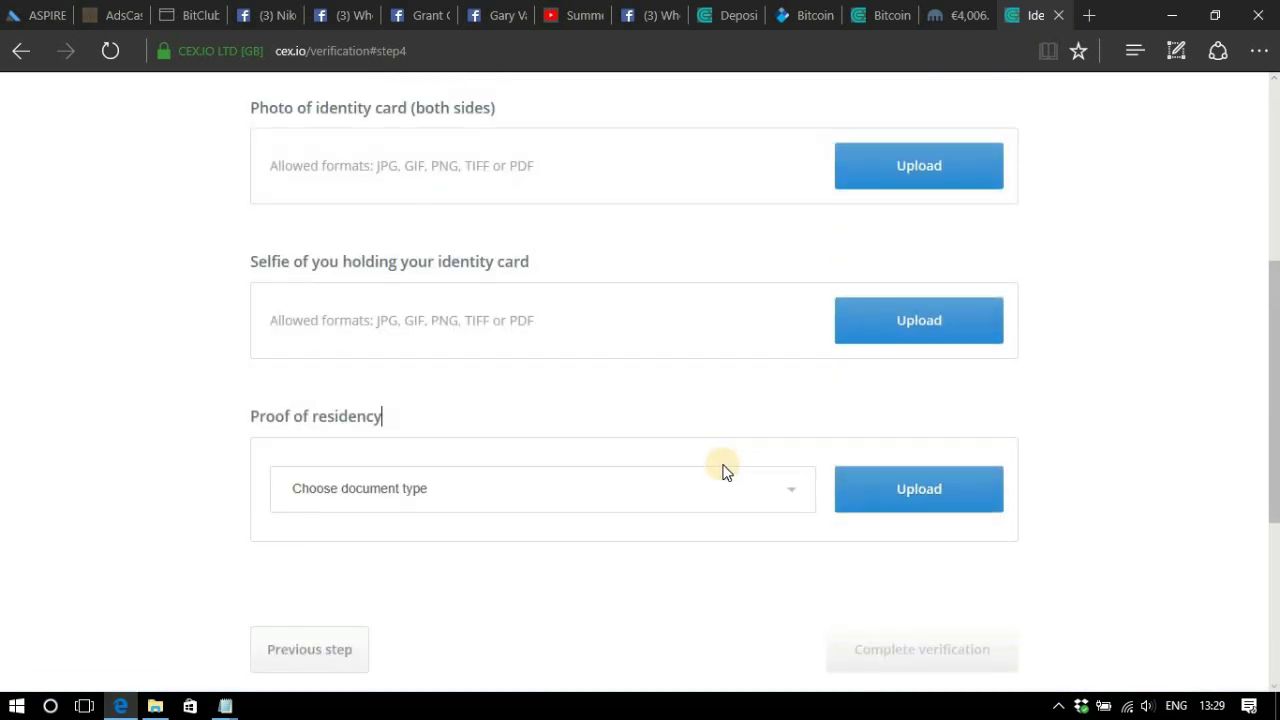
{"action": "scroll", "coordinate": [725, 475], "scroll_direction": "up", "scroll_amount": 1}
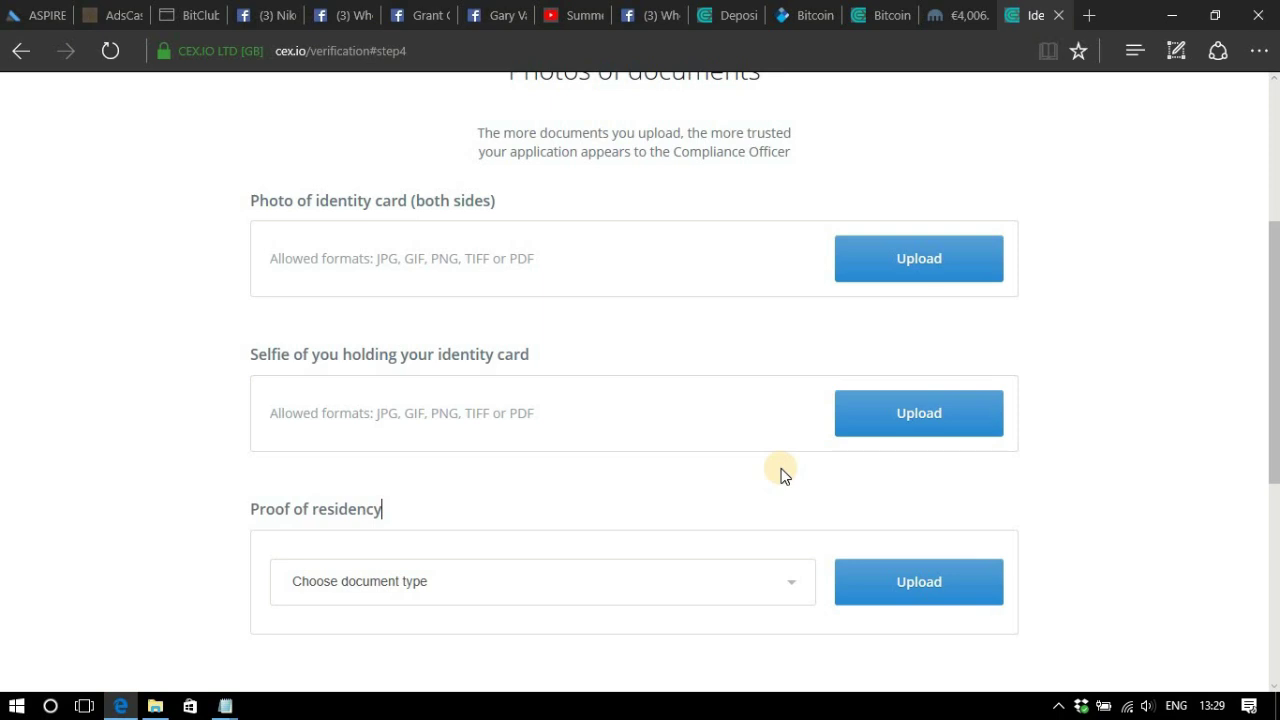
{"action": "scroll", "coordinate": [783, 475], "scroll_direction": "up", "scroll_amount": 1}
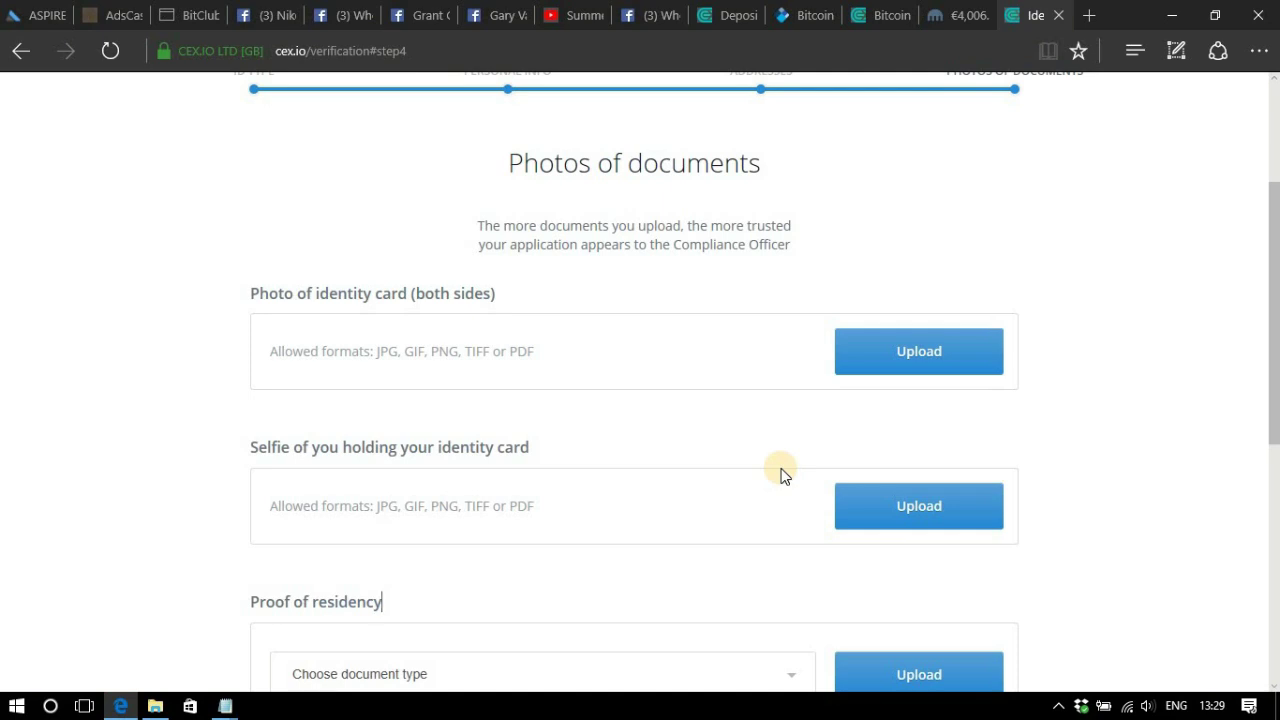
{"action": "scroll", "coordinate": [781, 475], "scroll_direction": "down", "scroll_amount": 1}
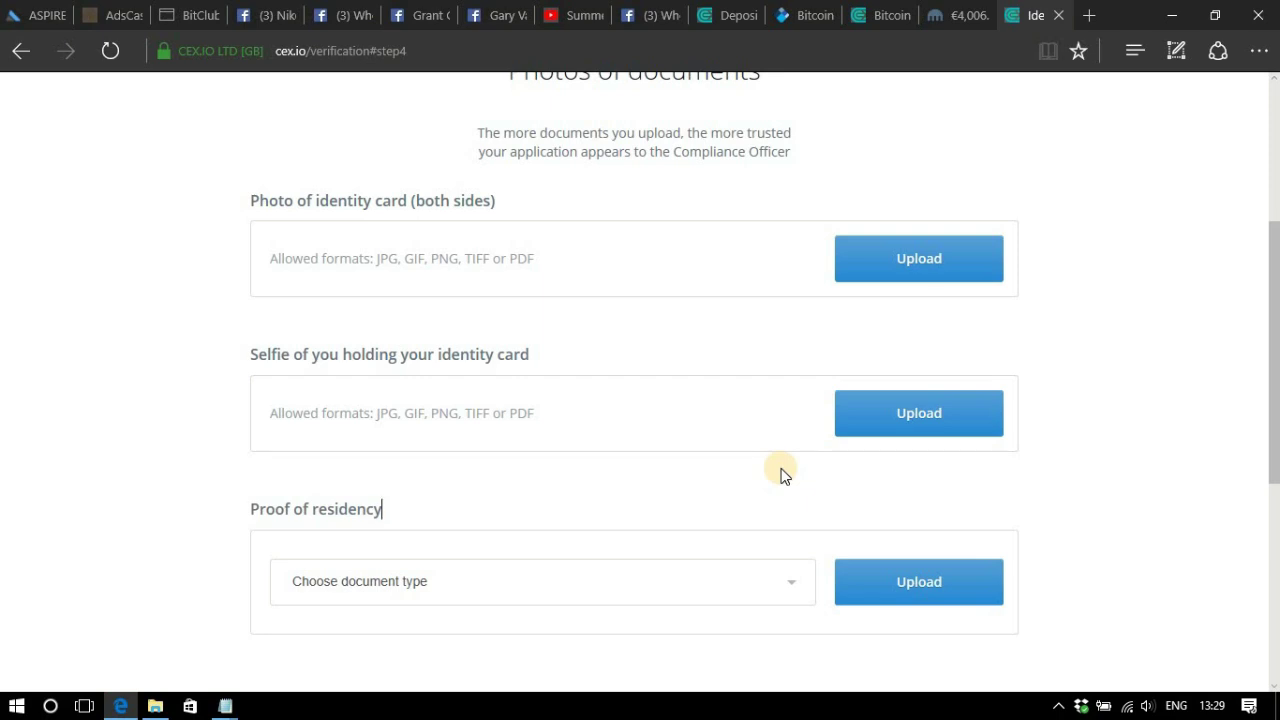